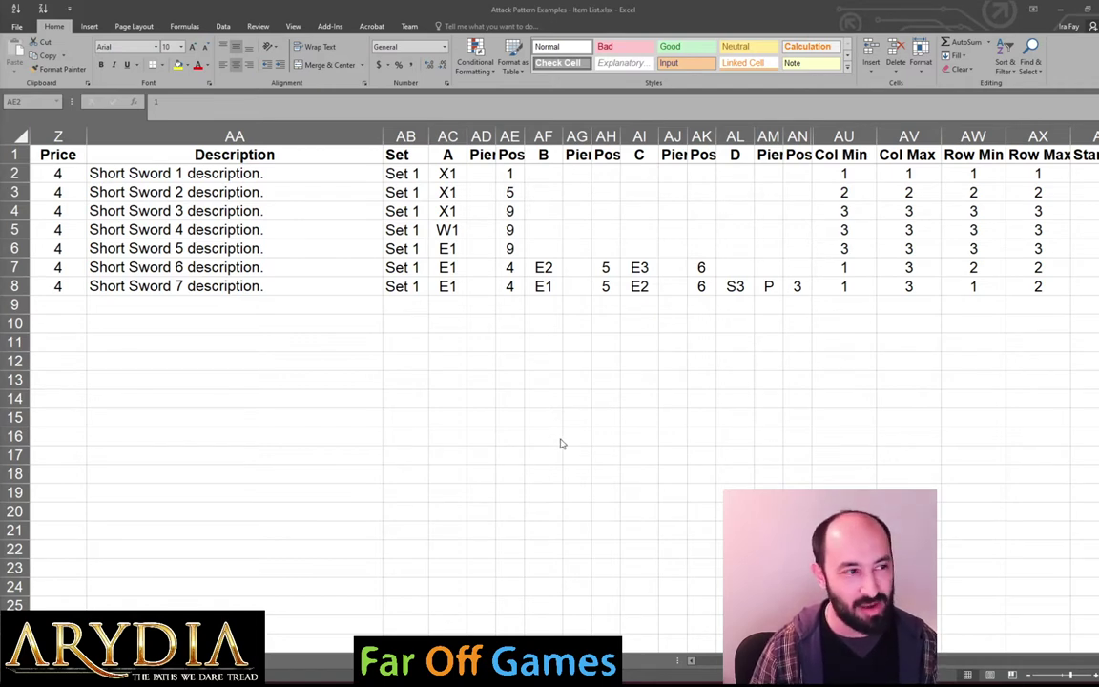
Bring up the Short Sword 1 card preview in InDesign to check its INT thresholds 2+, 12+, 20+.
key("alt+Tab")
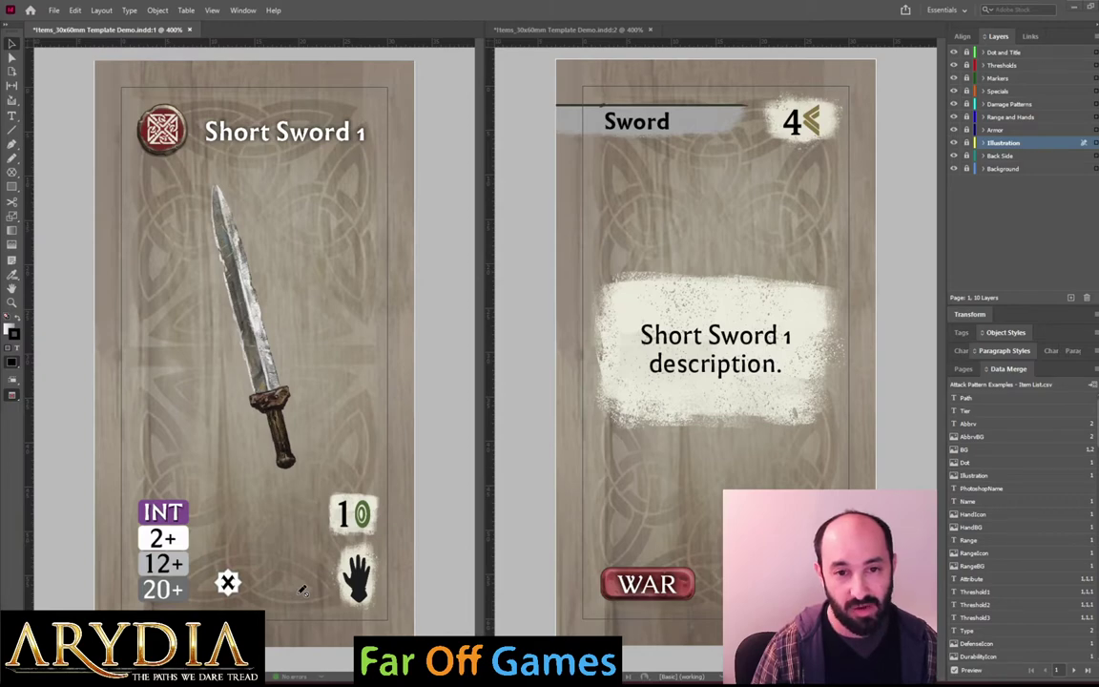
Check Short Sword 1's attack code and position in Excel, then preview the Short Sword 2 card.
key("alt+Tab")
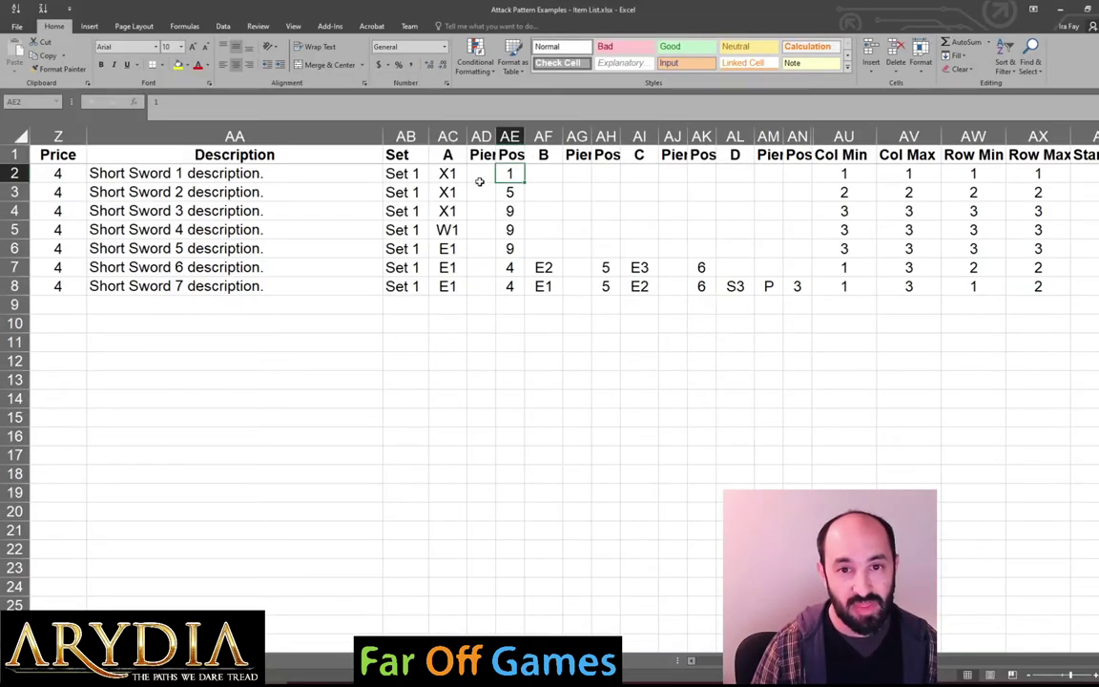
left_click(453, 174)
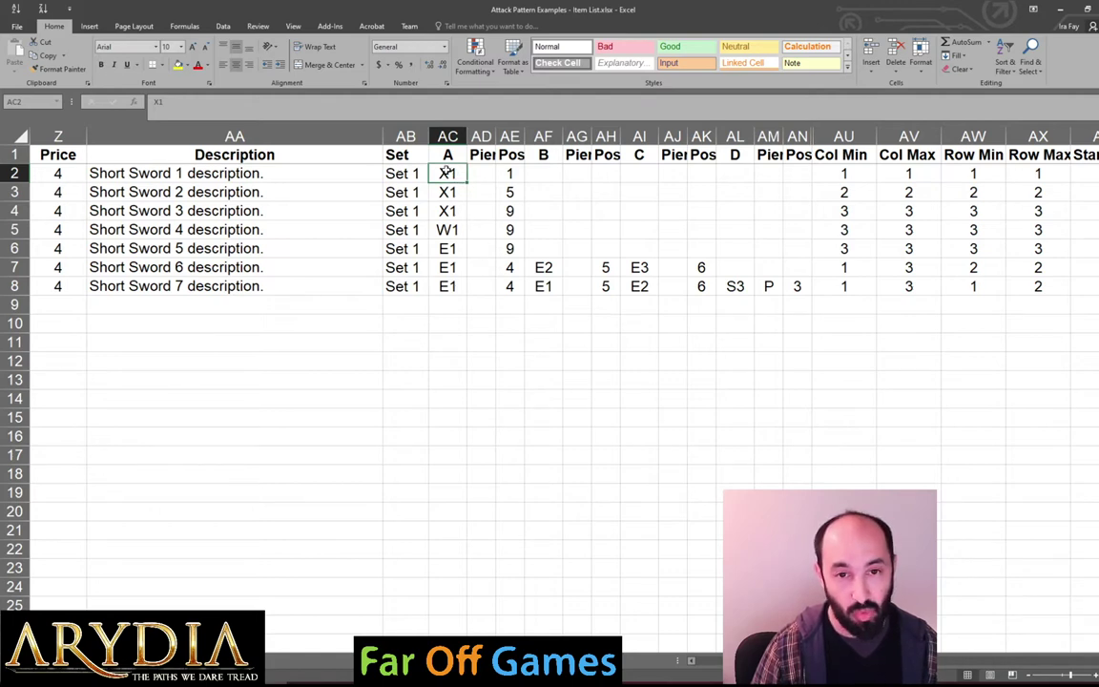
left_click(507, 173)
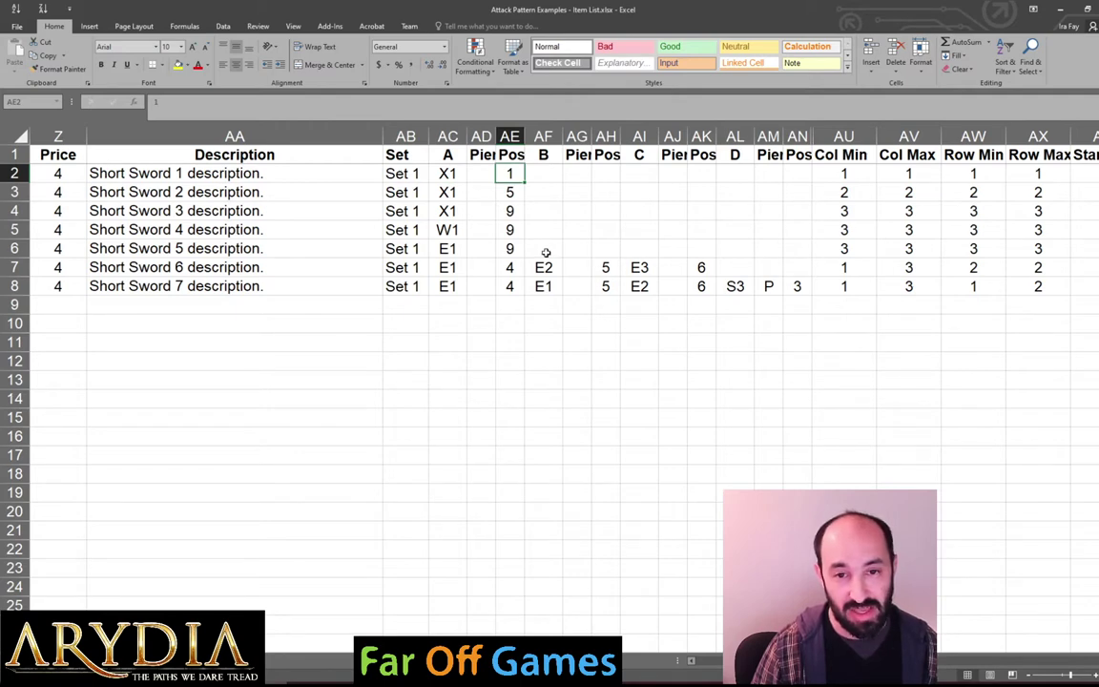
key("alt+Tab")
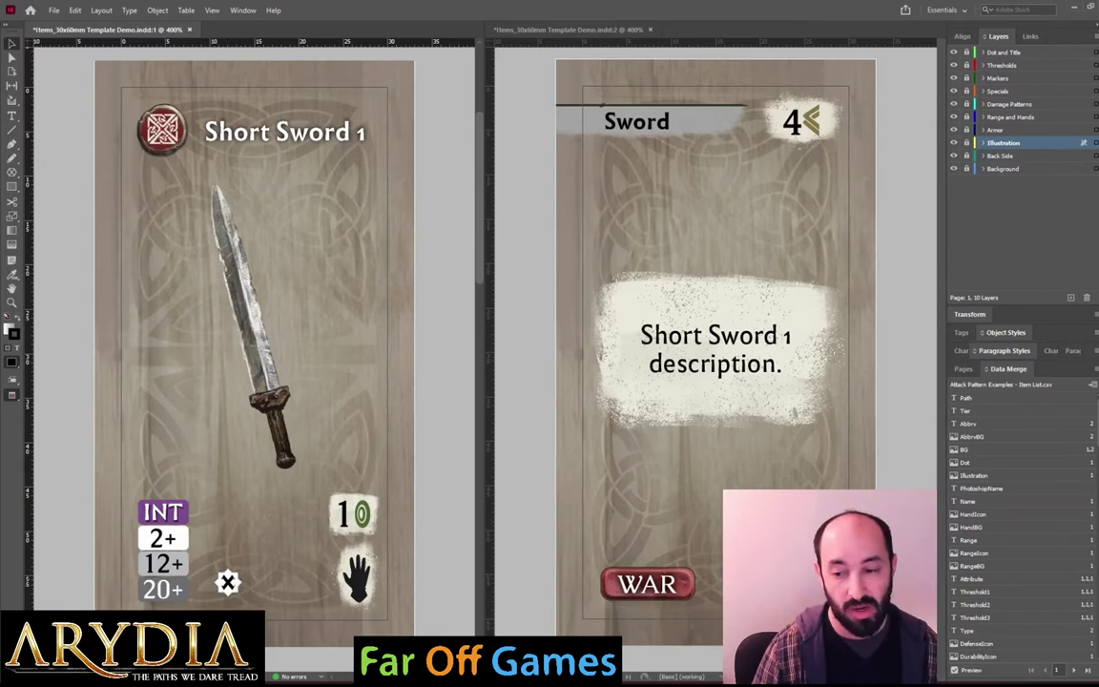
left_click(1075, 671)
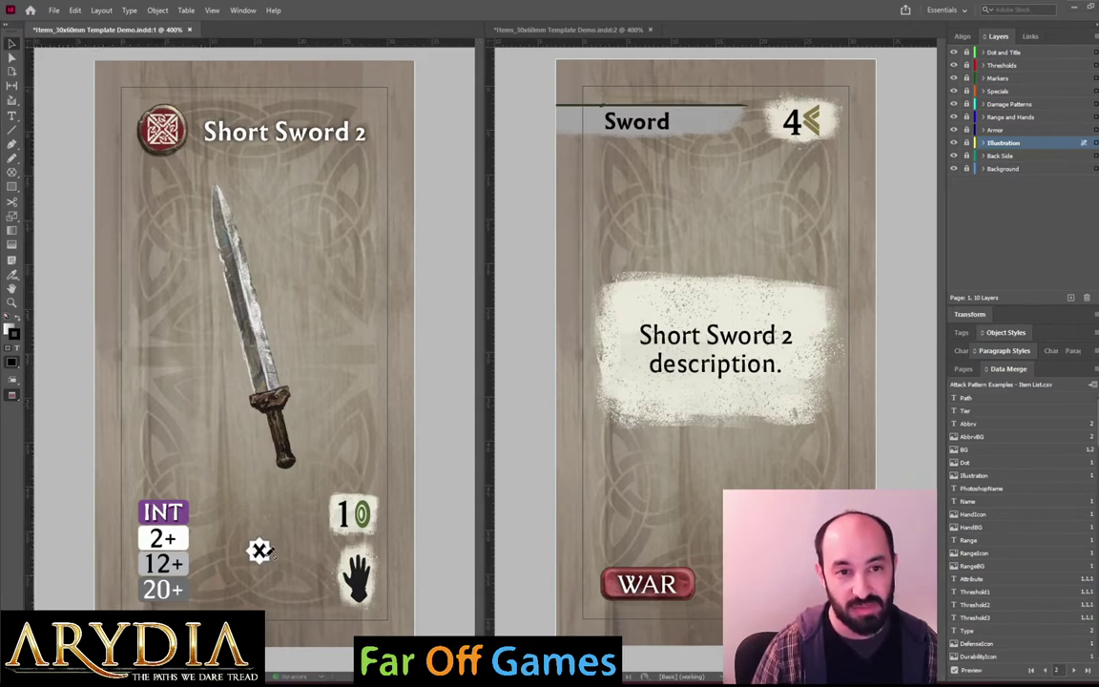
Check attack codes and positions 5 and 9 for Short Swords 2 and 3, then preview Short Sword 3.
key("alt+Tab")
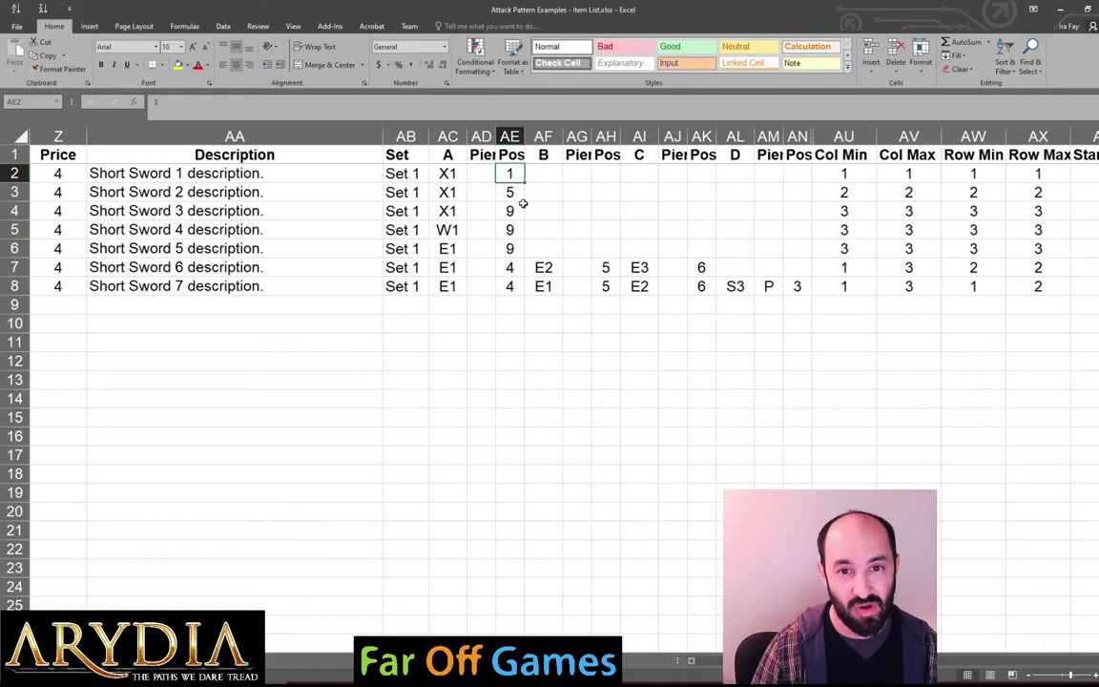
left_click(445, 192)
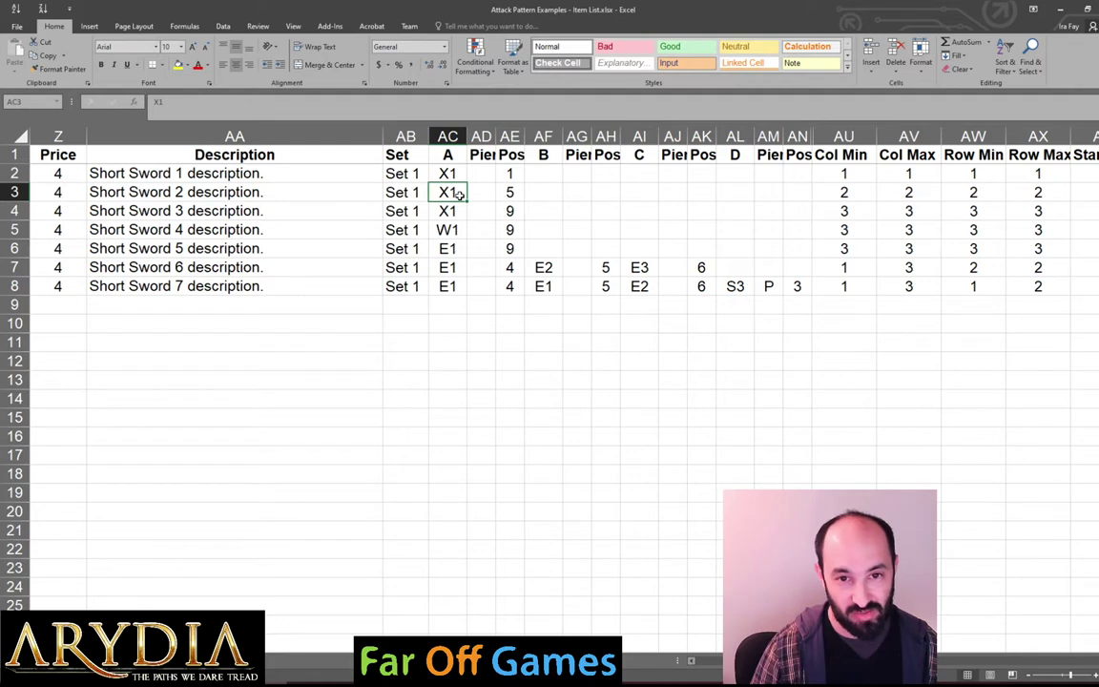
left_click(510, 192)
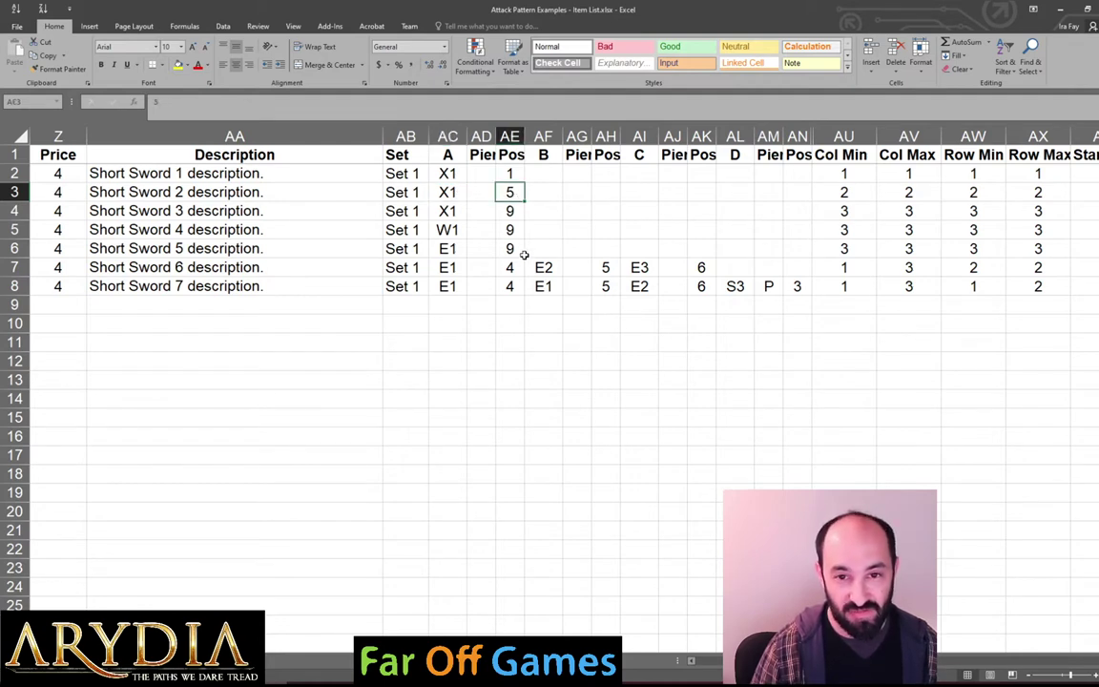
left_click(445, 211)
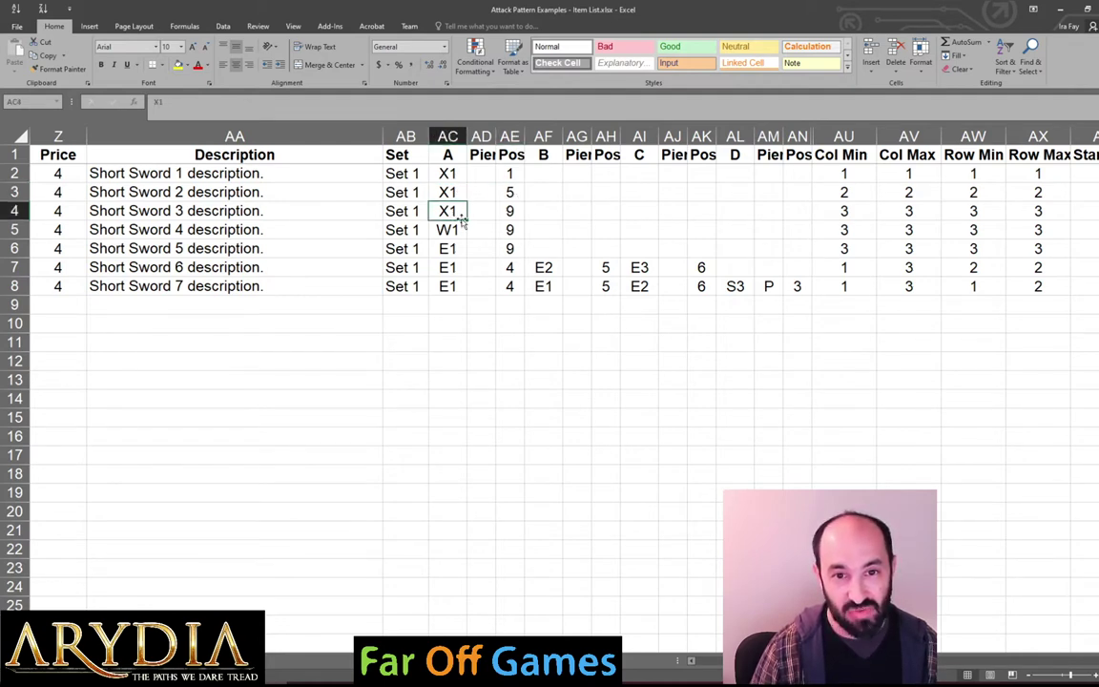
left_click(510, 213)
left_click(525, 282)
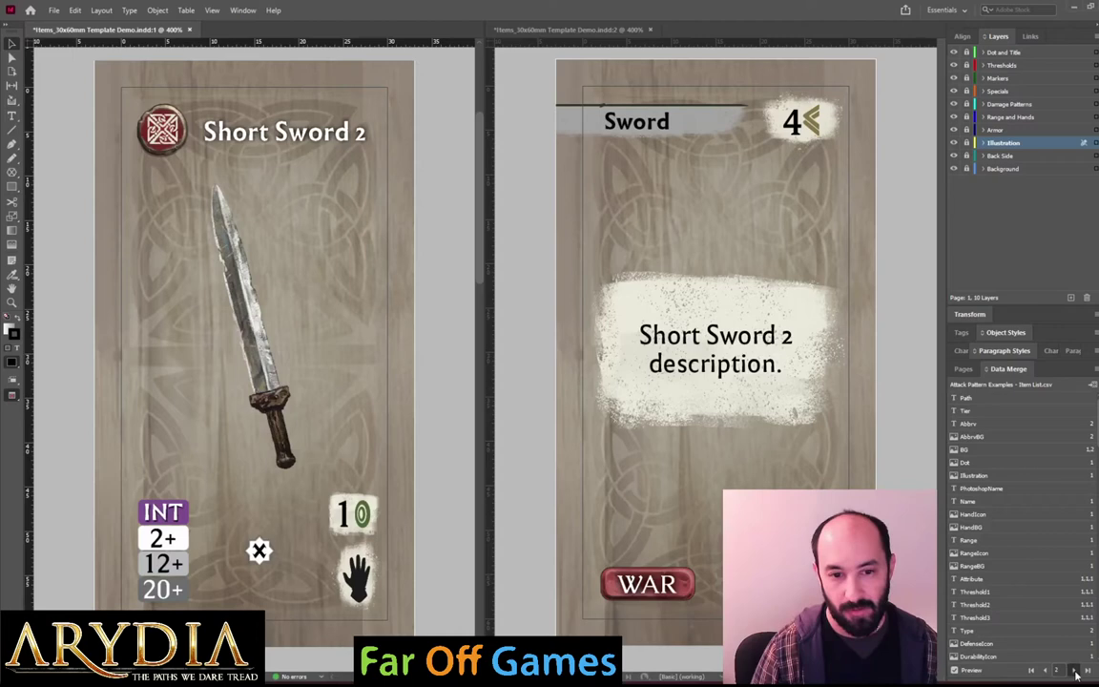
left_click(1075, 673)
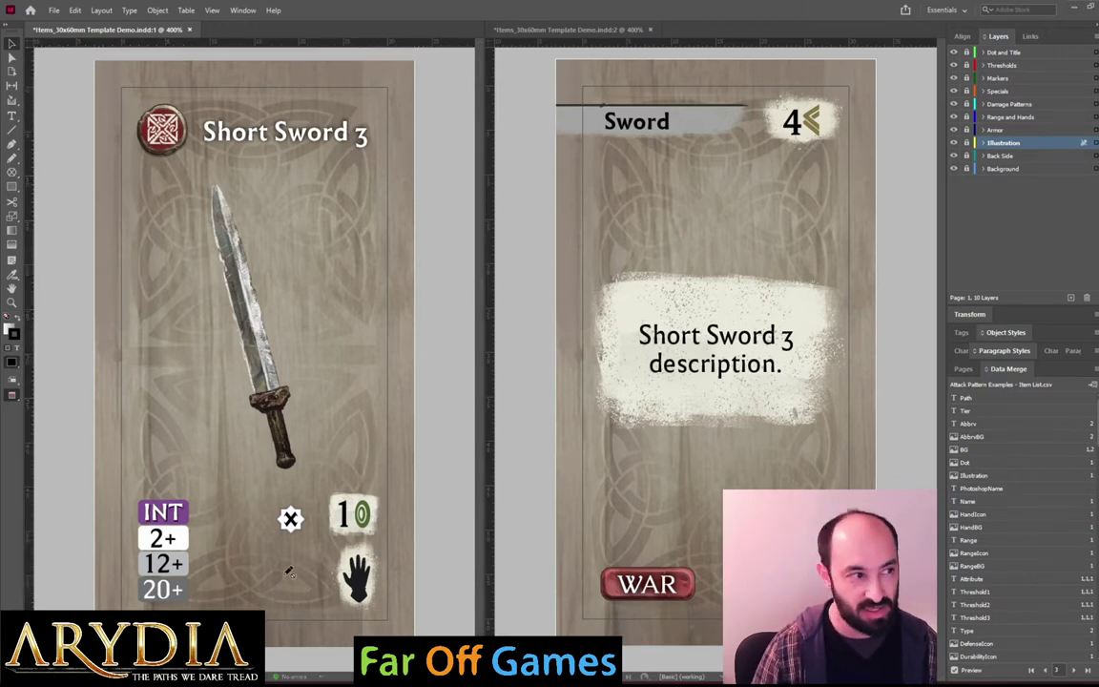
Review pattern codes X1, W1 and E1 for Short Swords 3, 4 and 5 in Excel.
key("alt+Tab")
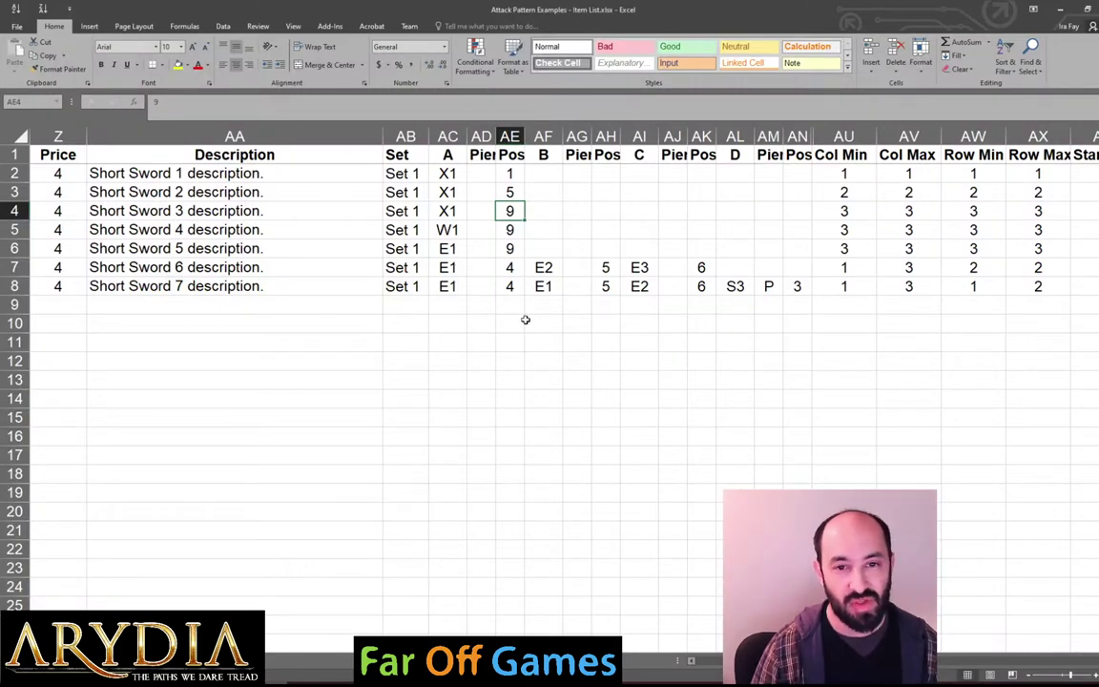
left_click(448, 216)
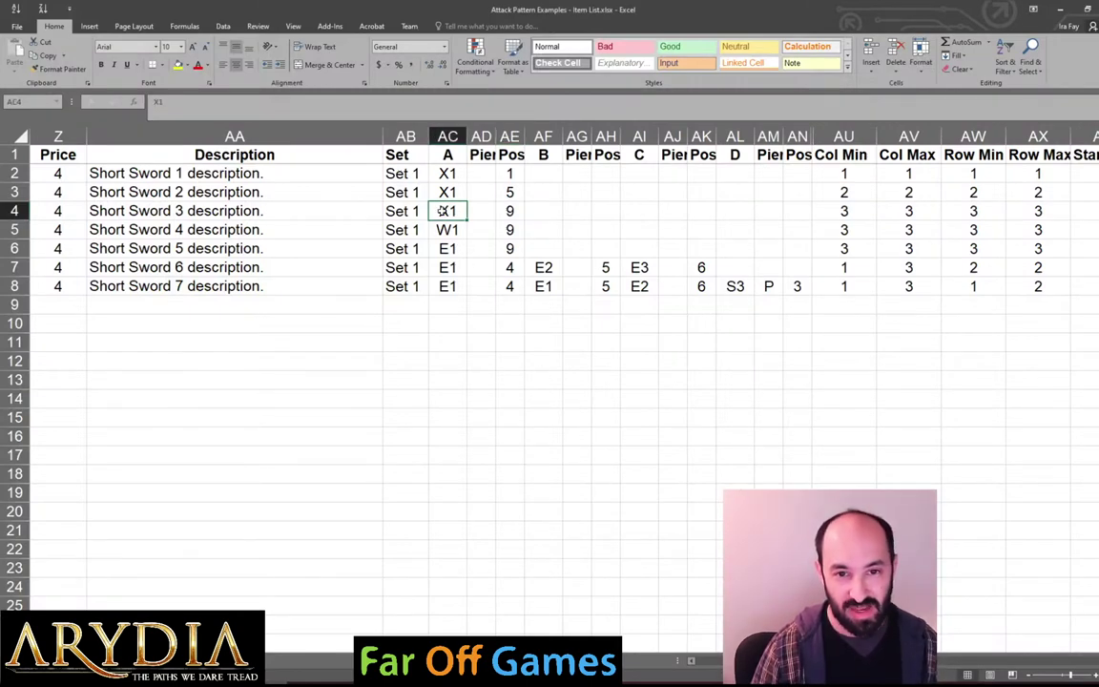
left_click(446, 228)
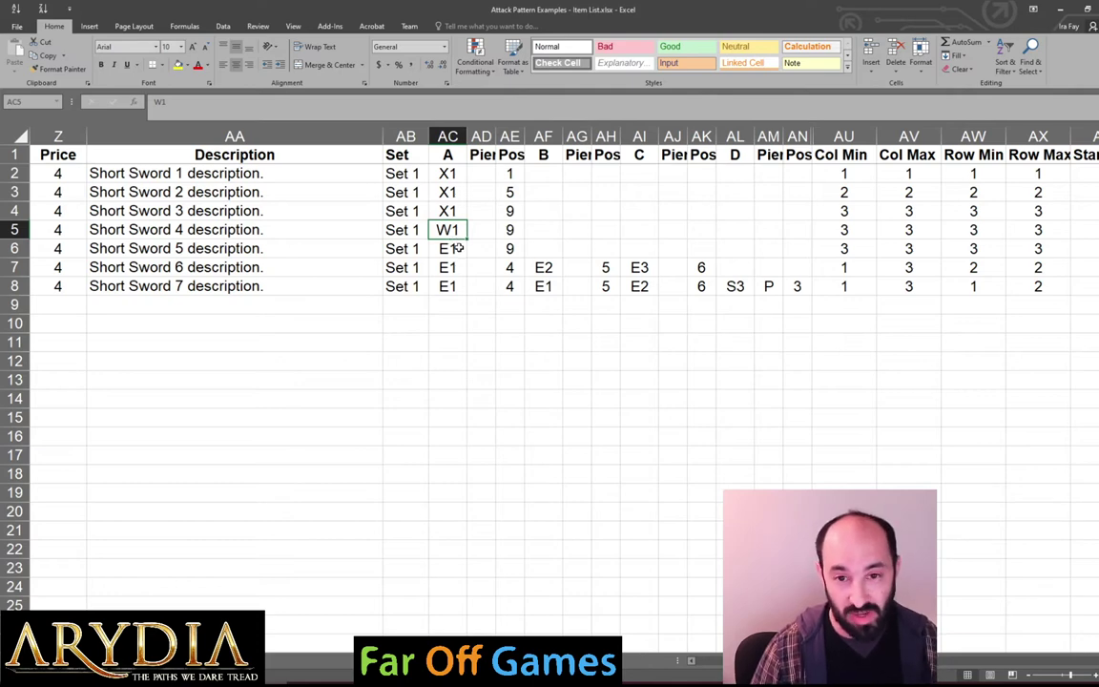
left_click(455, 253)
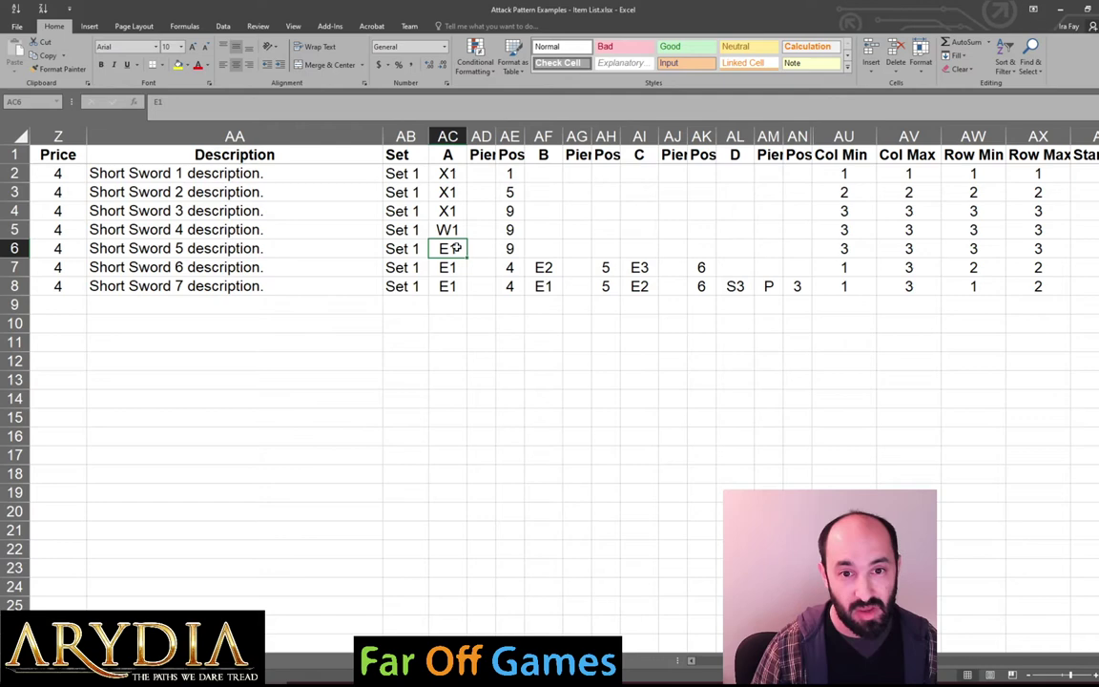
key("Up")
Step the InDesign merge preview through Short Sword 4 and 5 to Short Sword 6.
key("alt+Tab")
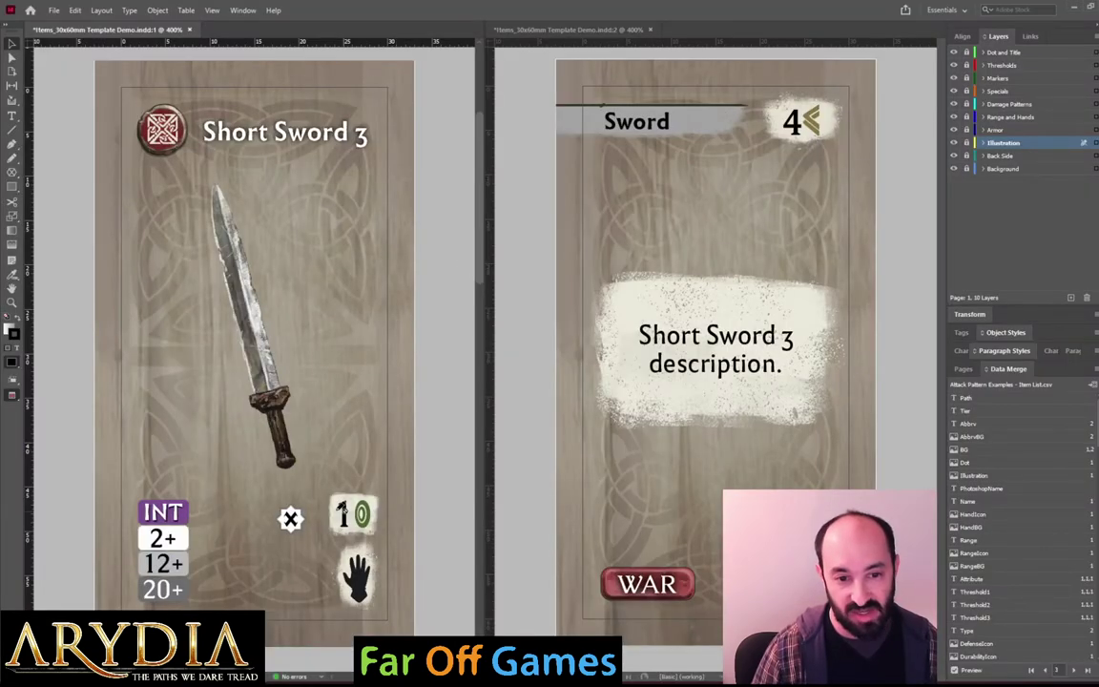
left_click(1073, 670)
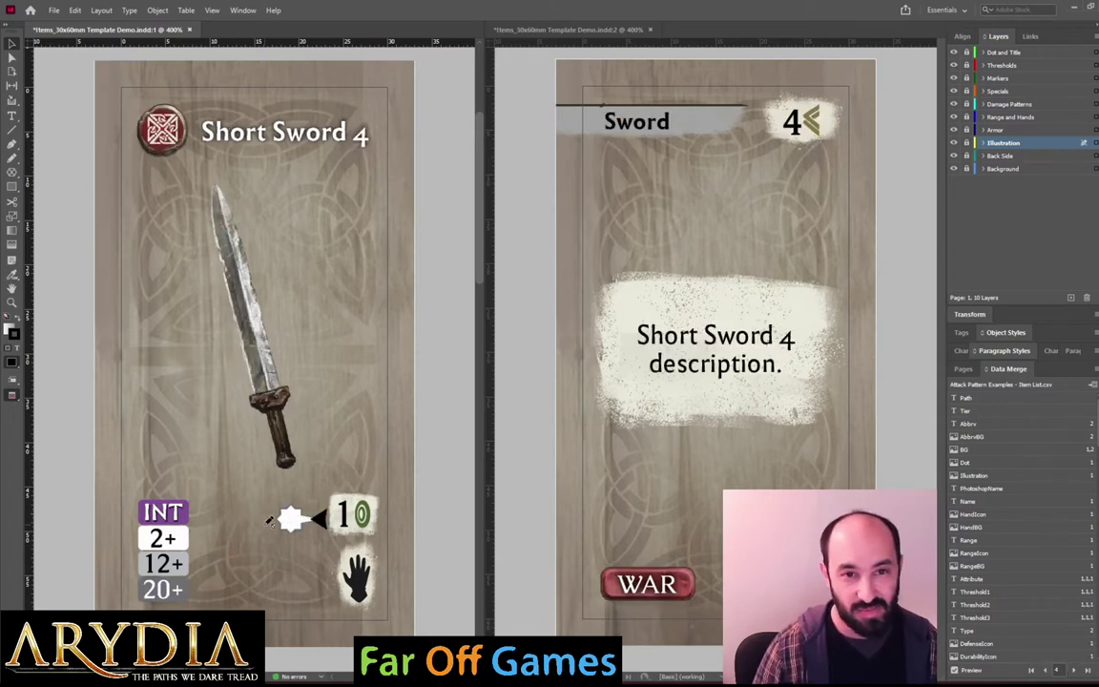
left_click(1073, 671)
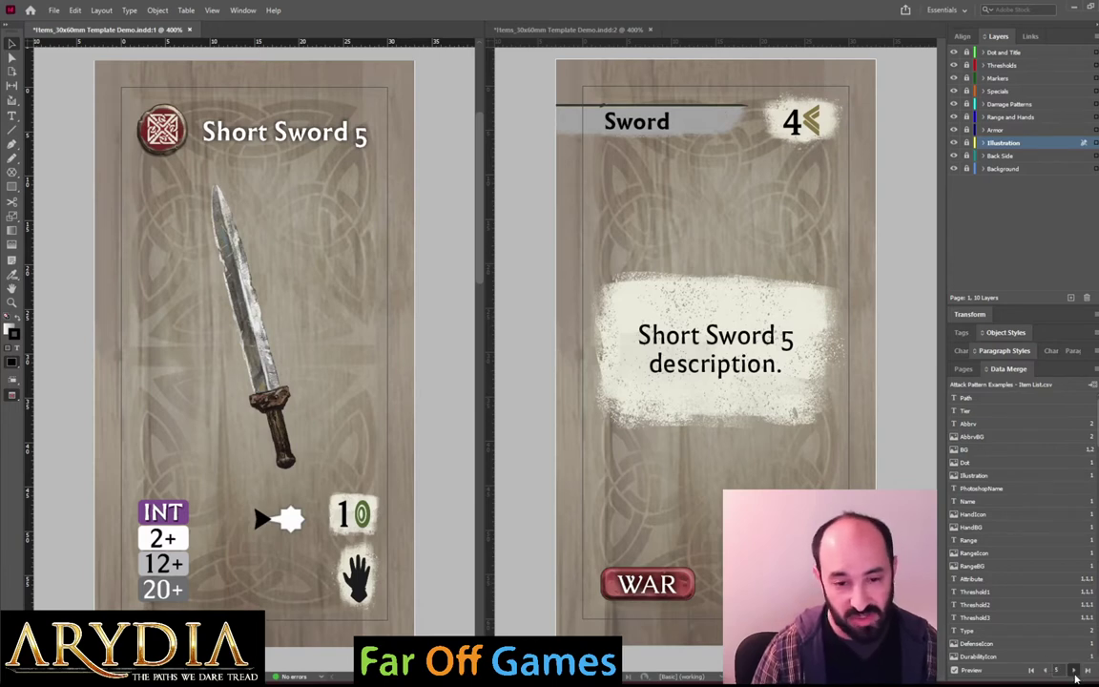
left_click(1073, 673)
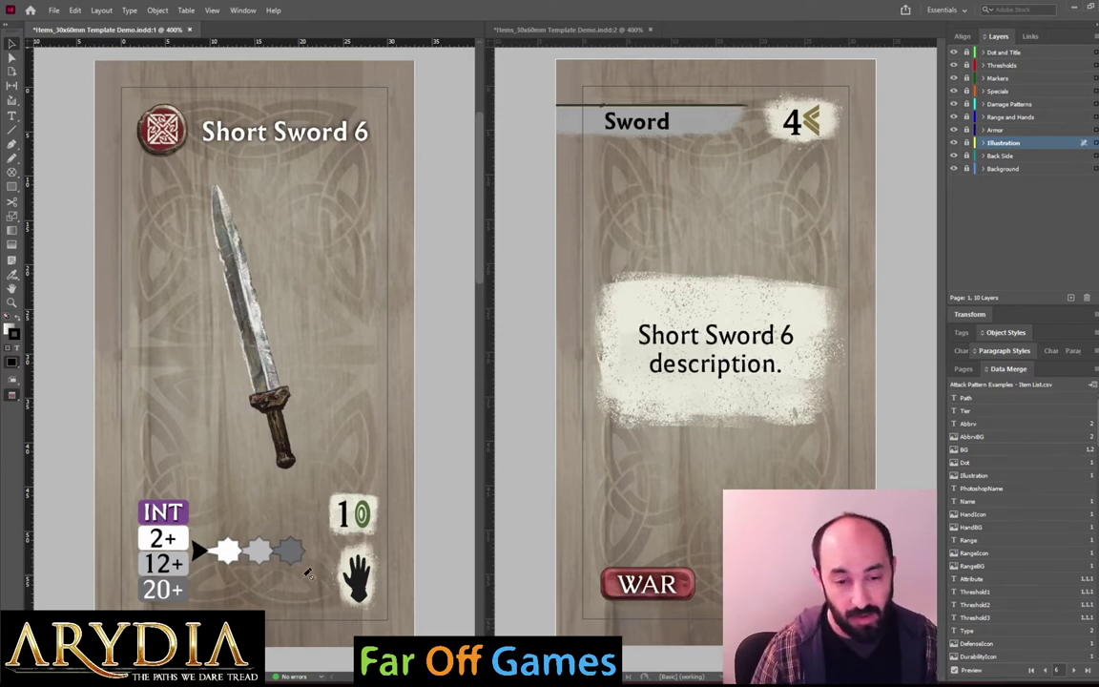
Check Short Sword 6's three position values, re-enter E1 in AC7, and view the card.
key("alt+Tab")
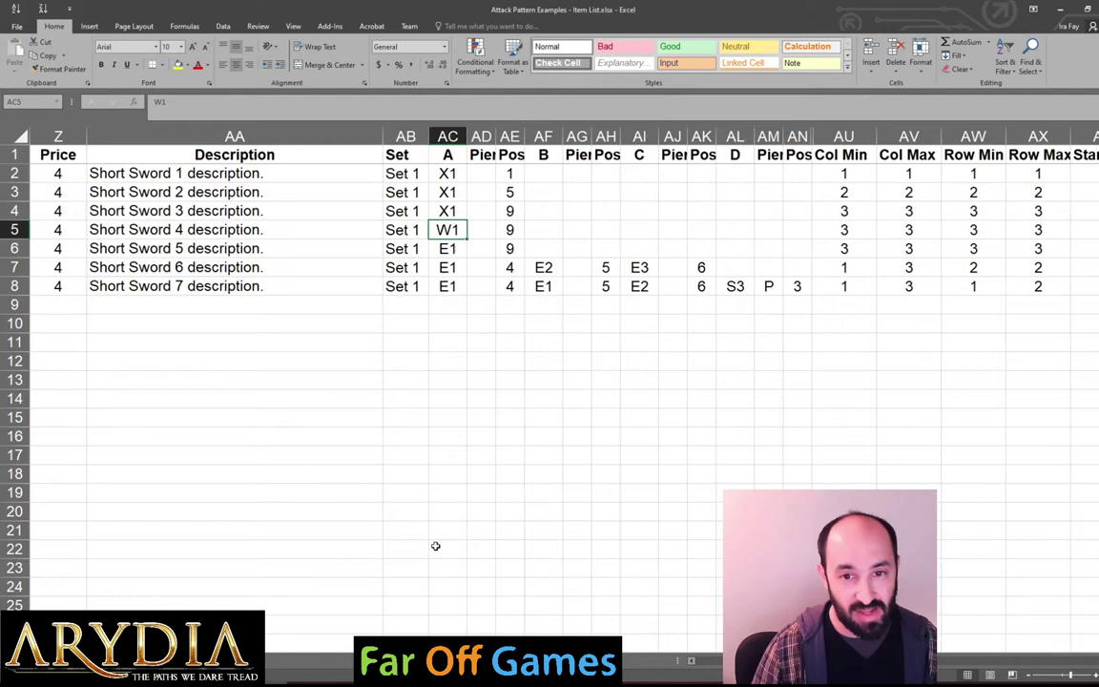
left_click(511, 267)
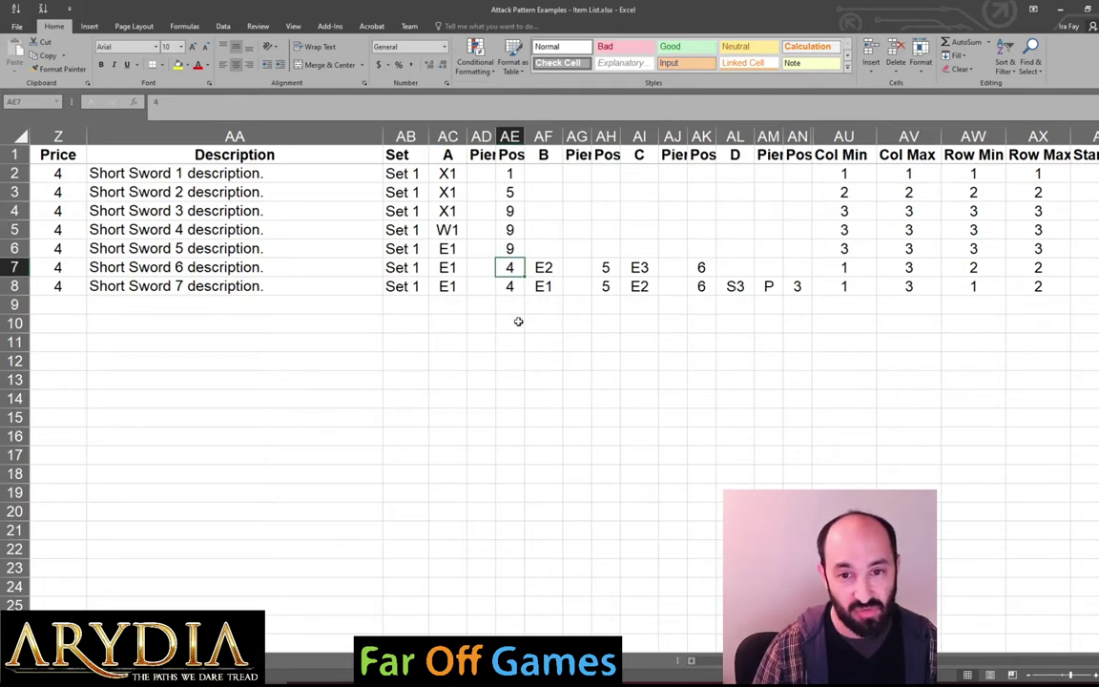
left_click(606, 267)
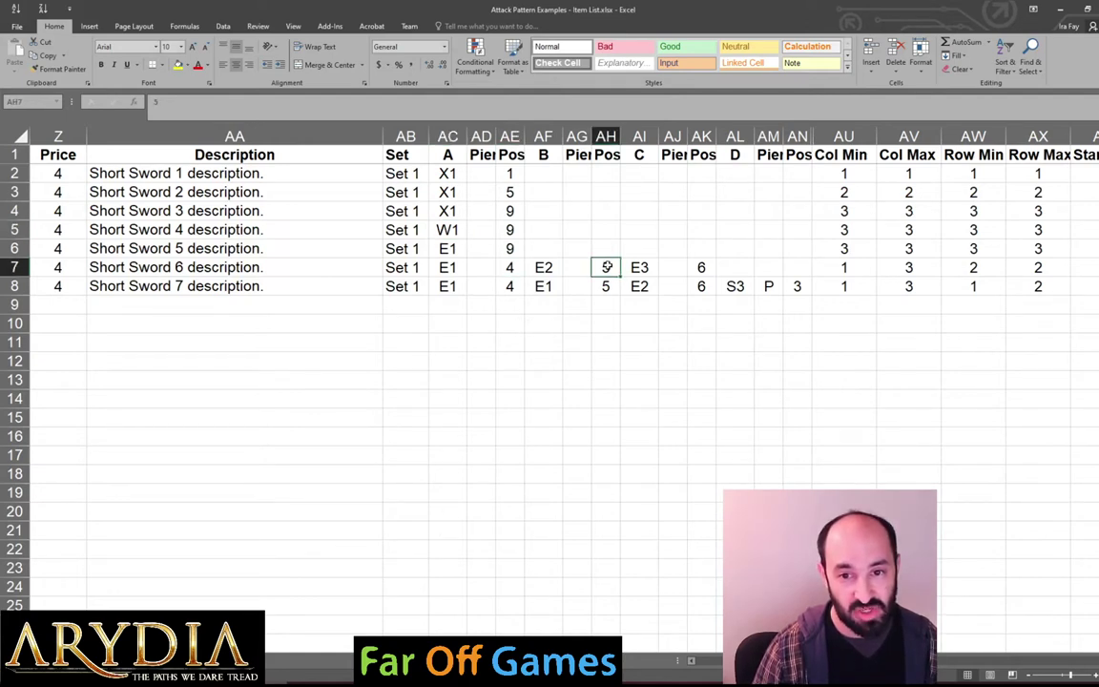
left_click(700, 267)
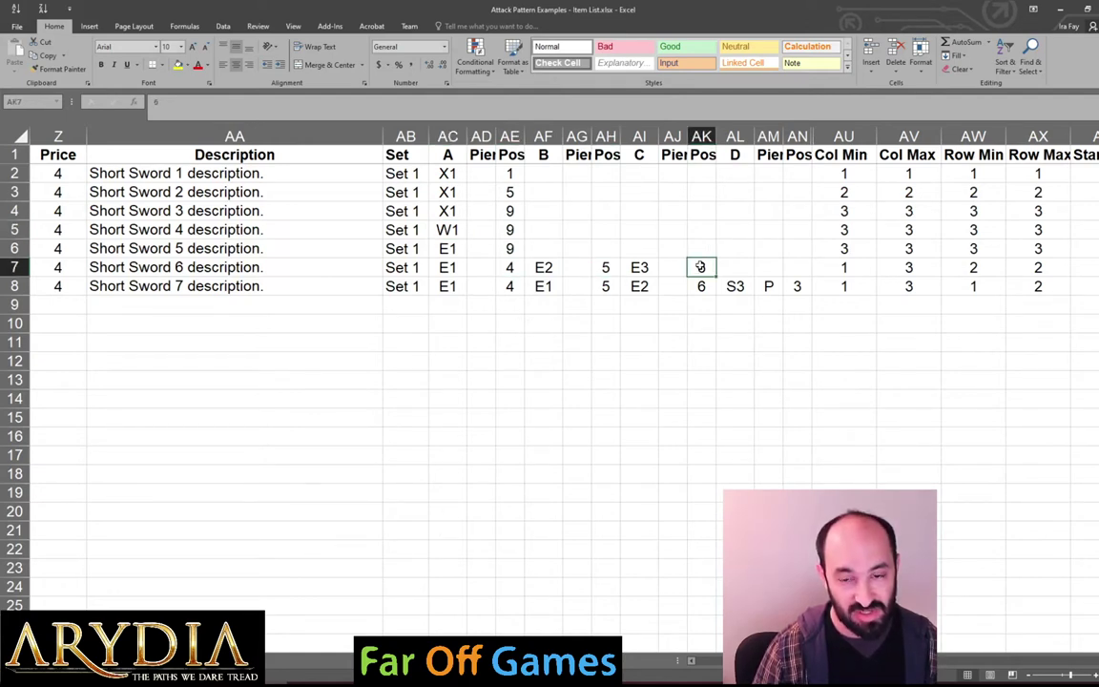
left_click(447, 267)
type("E1")
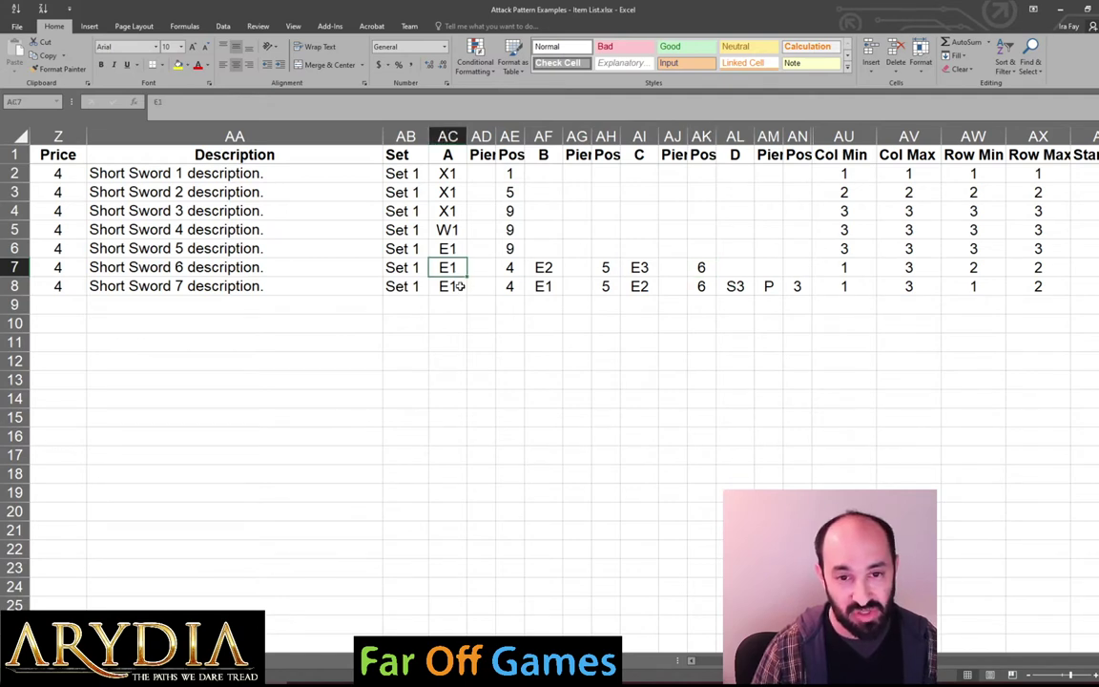
key("alt+Tab")
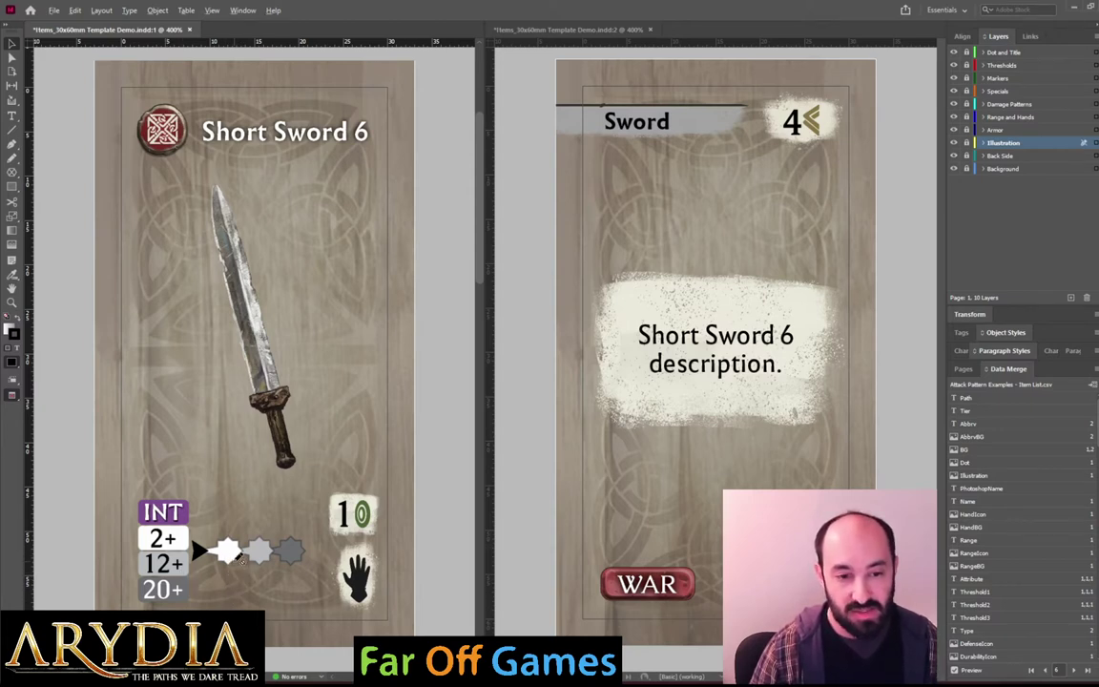
Inspect Short Sword 6's entries E1 at 4, E2 at 5 and E3, then compare the card.
key("alt+Tab")
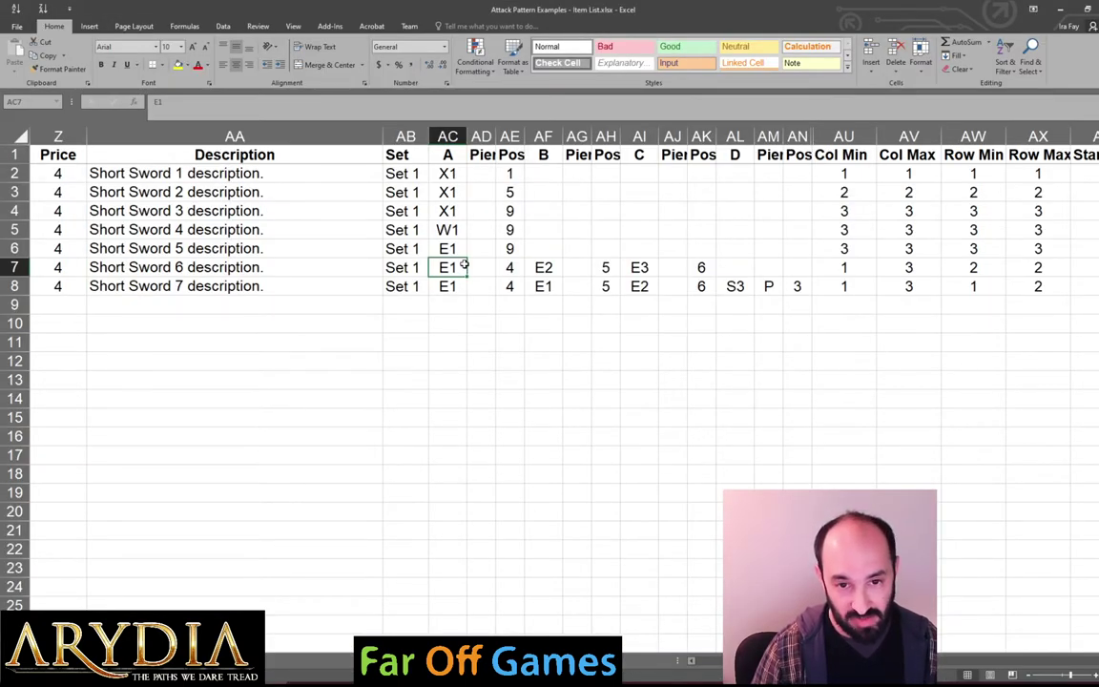
left_click(544, 268)
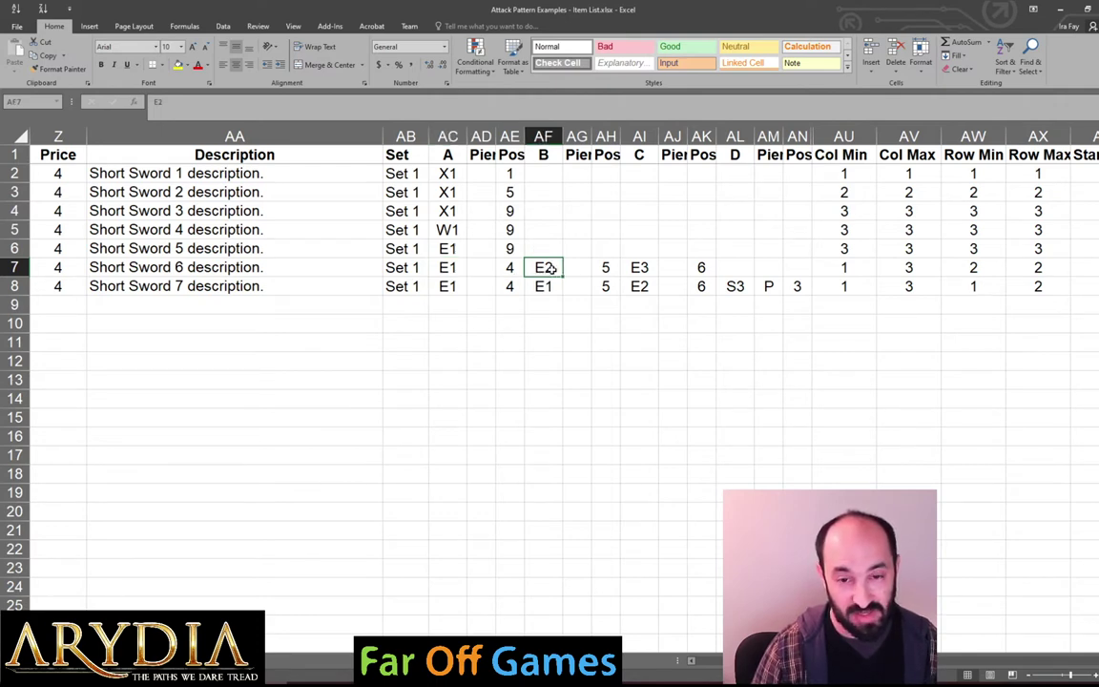
left_click(639, 271)
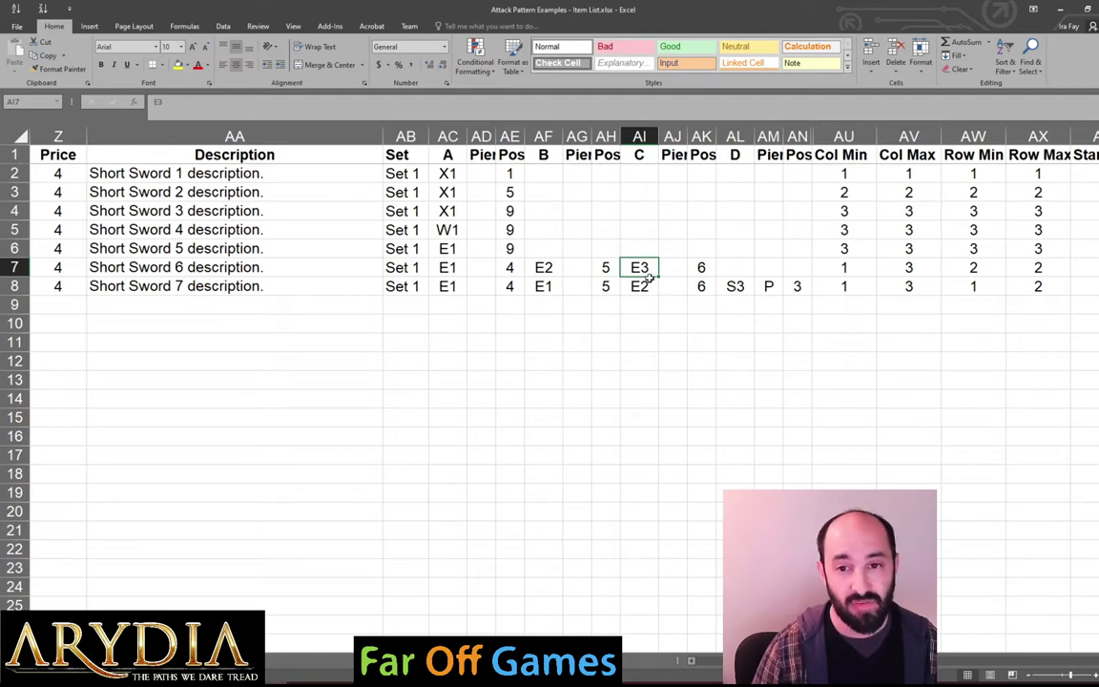
left_click(445, 270)
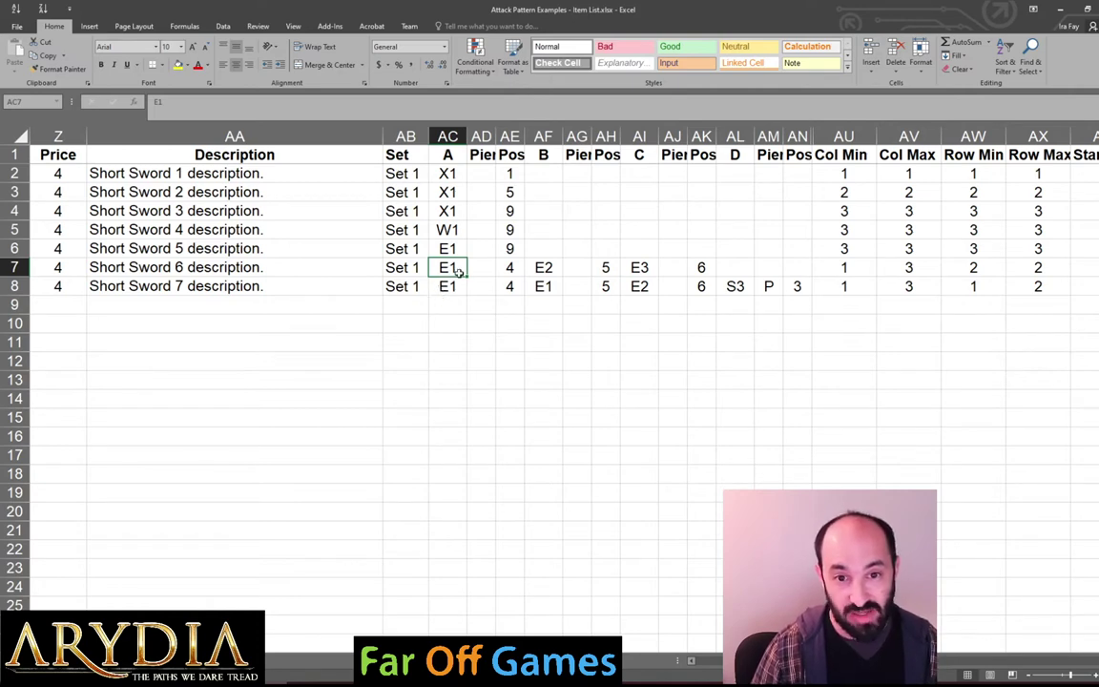
left_click(508, 270)
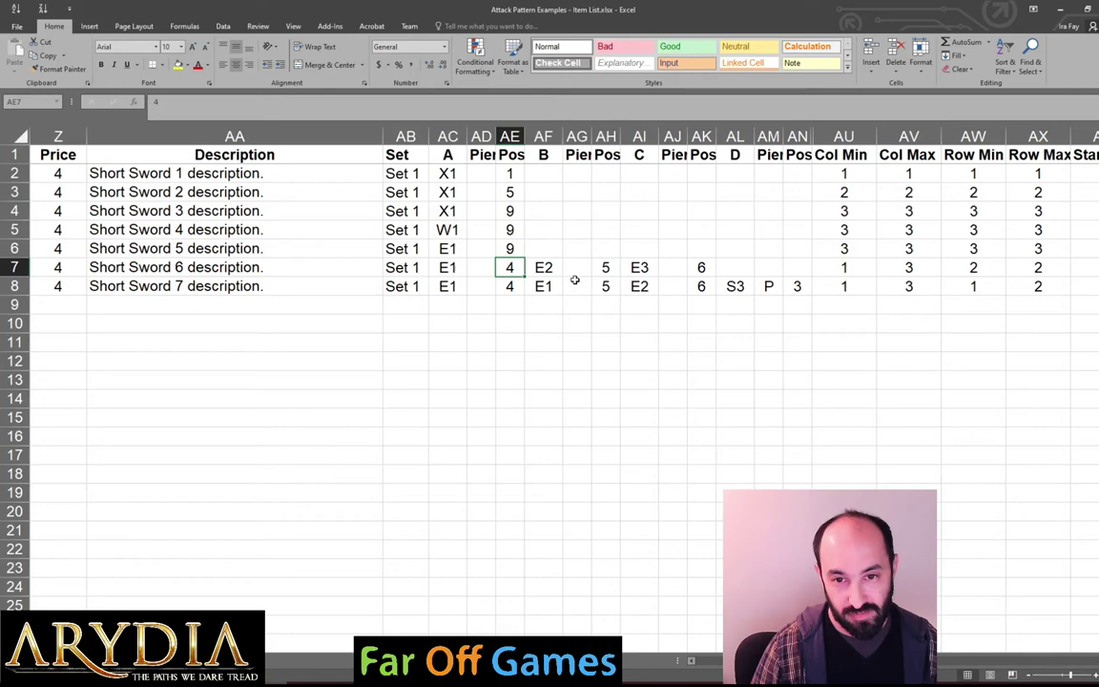
left_click(542, 268)
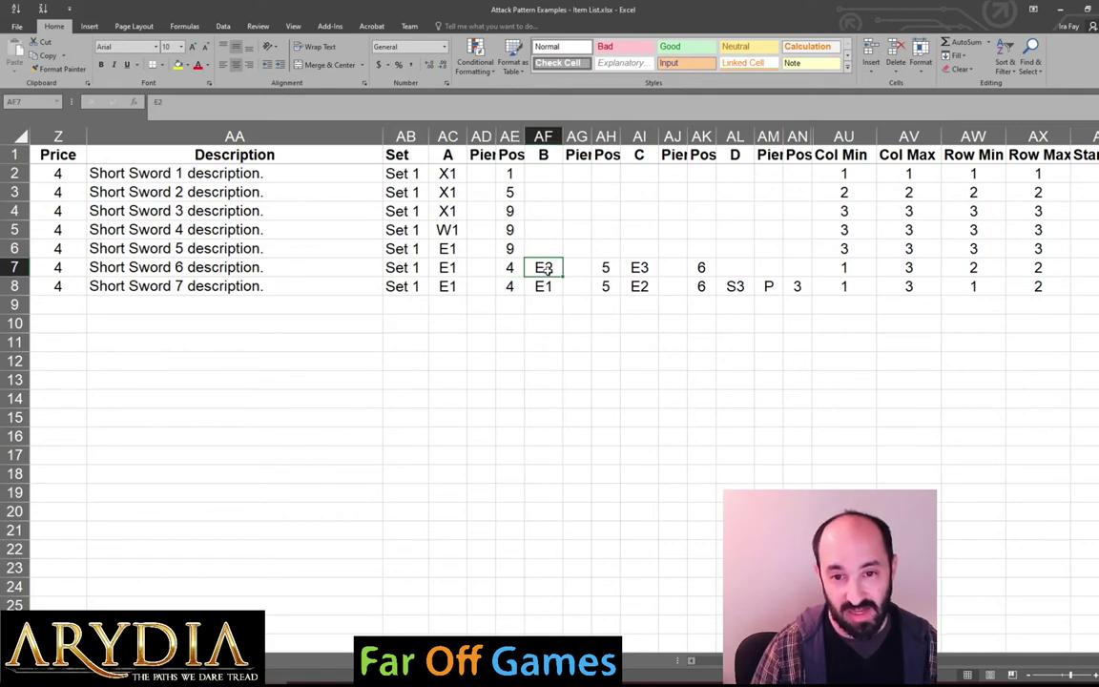
key("Right")
key("Right")
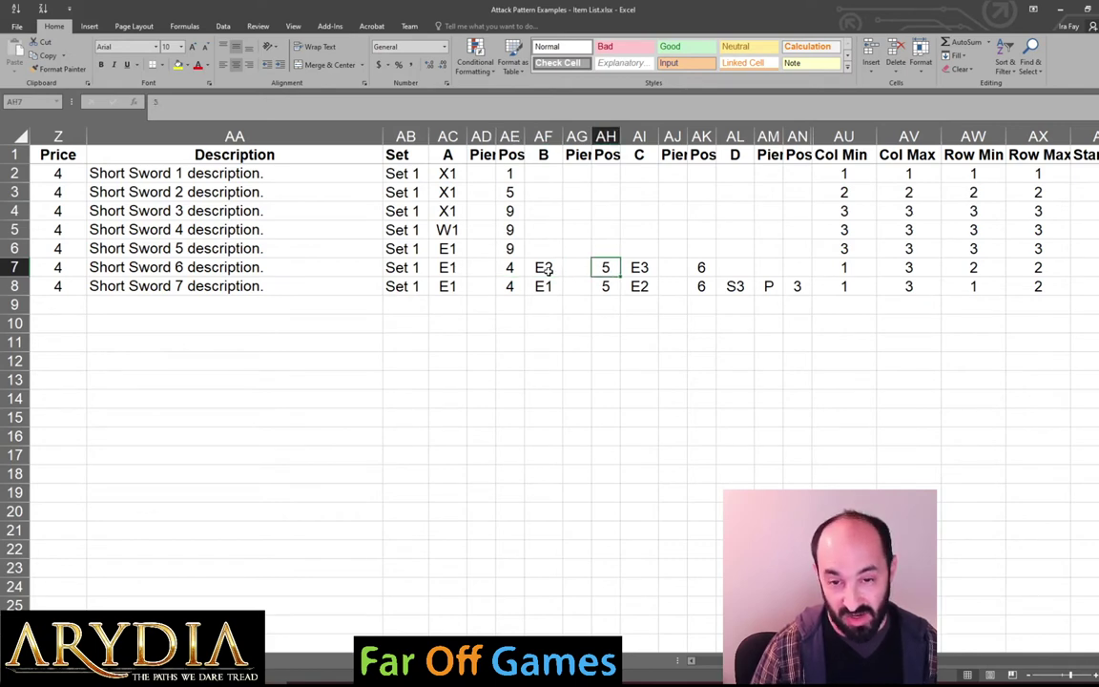
left_click(546, 270)
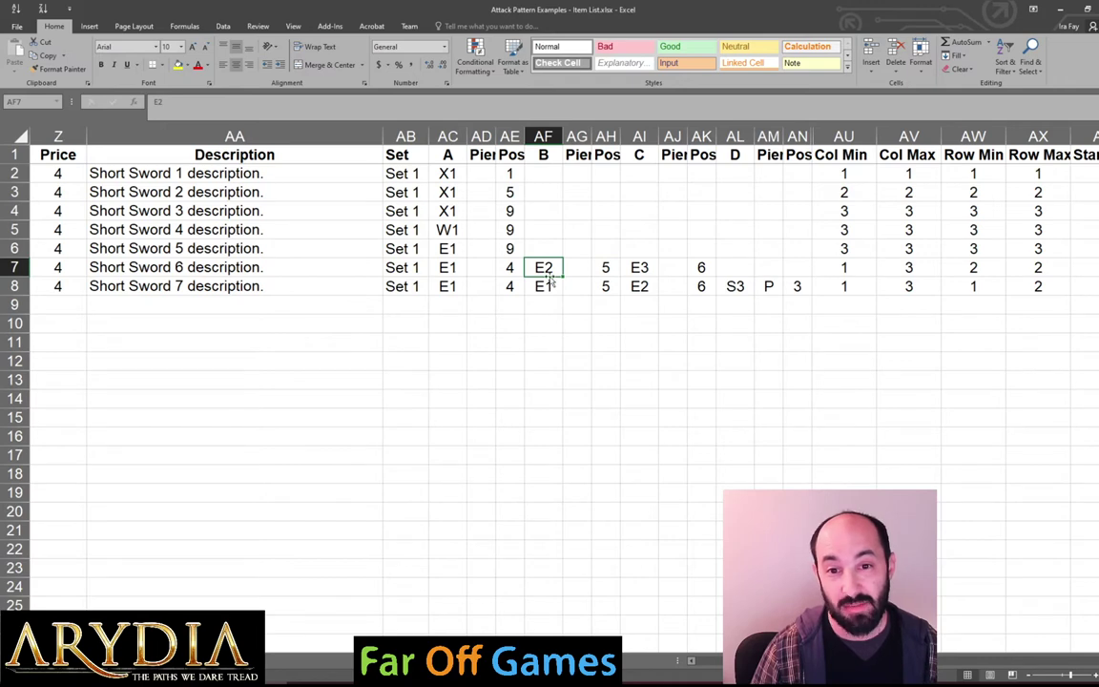
key("alt+Tab")
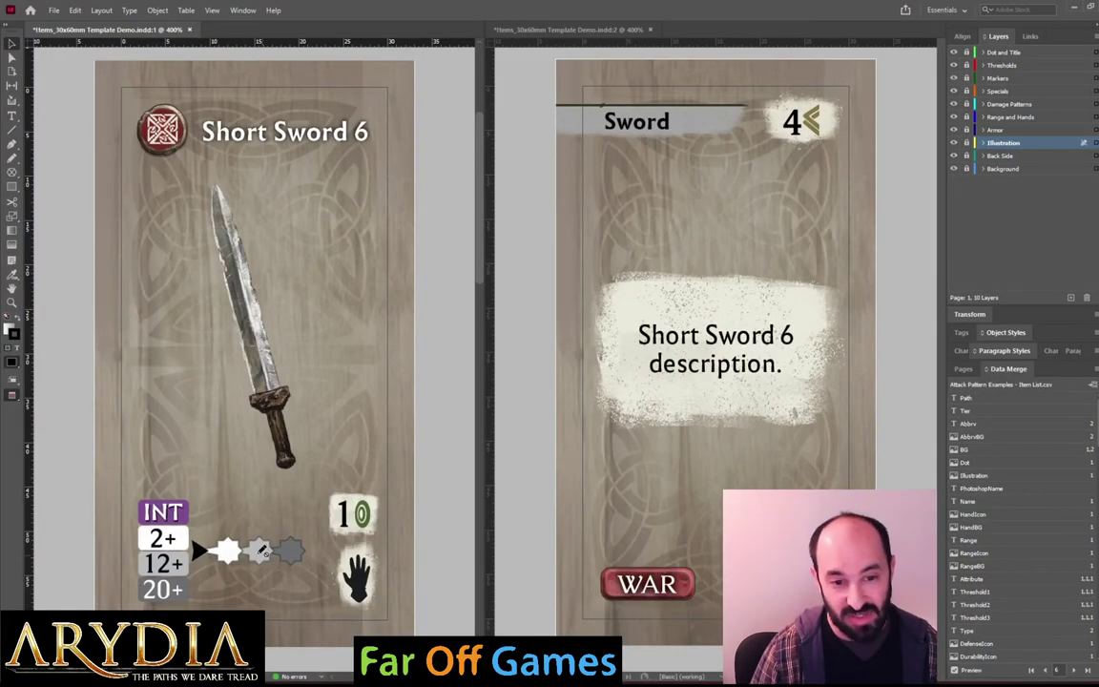
Confirm E3 sits at position 6 and compare against the InDesign card.
key("alt+Tab")
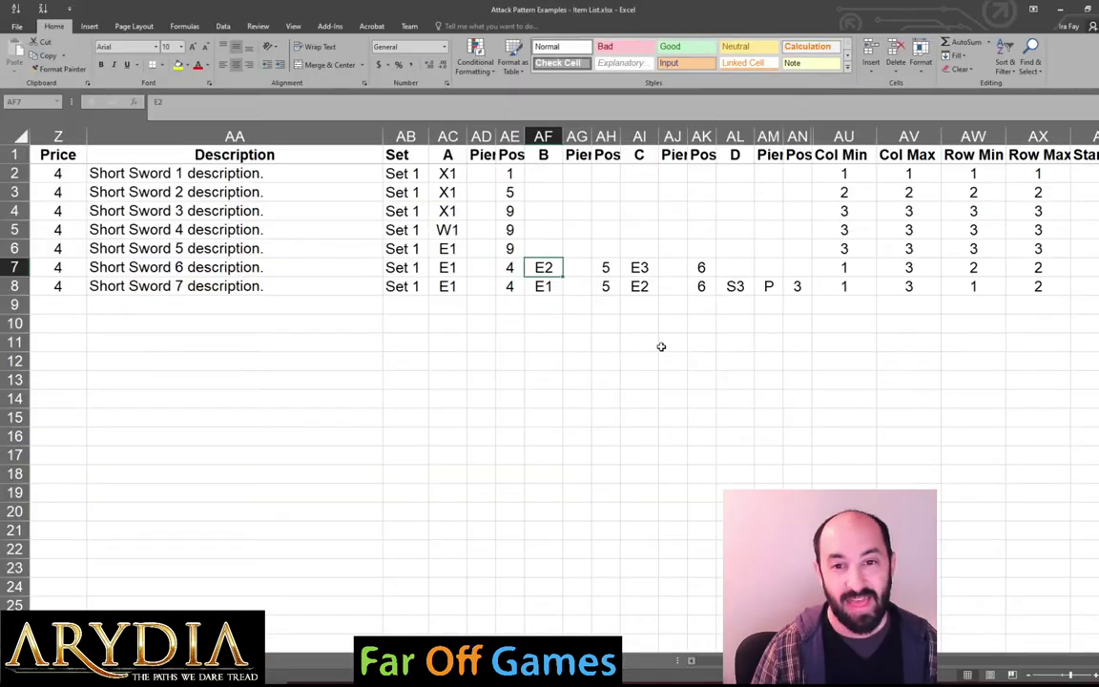
left_click(704, 269)
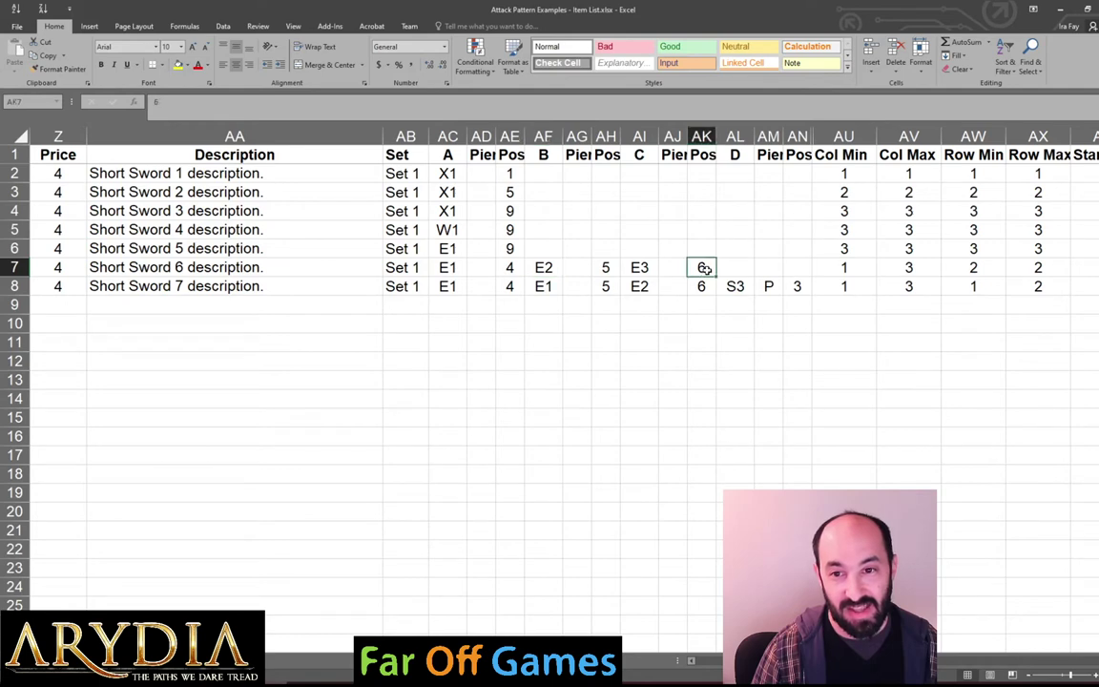
left_click(637, 268)
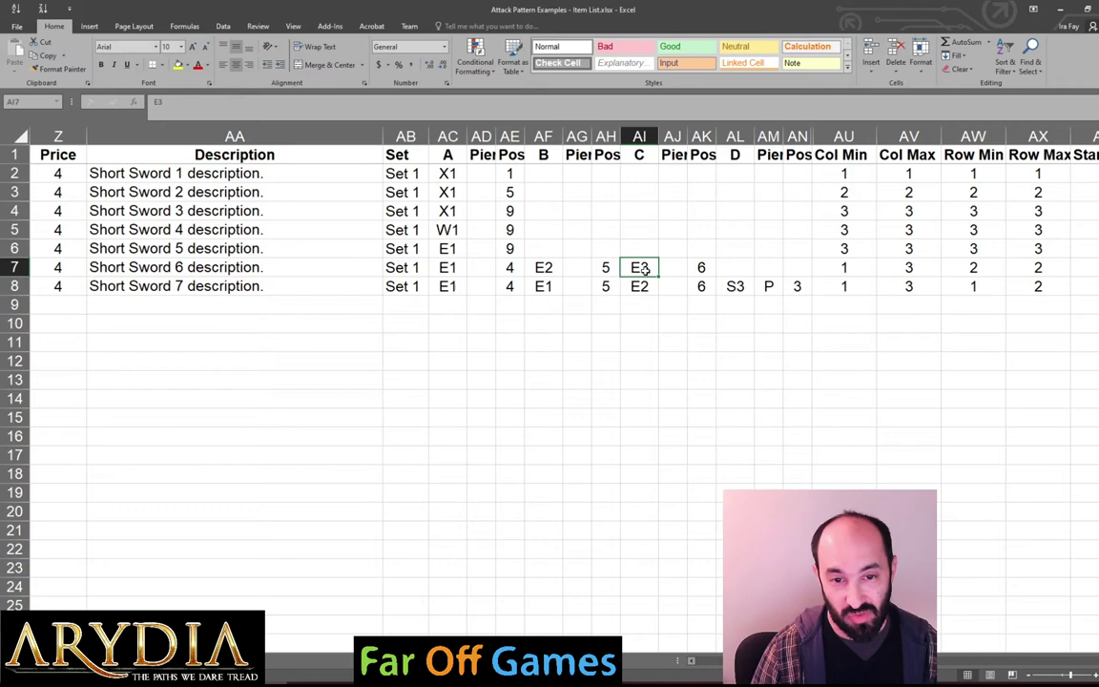
key("alt+Tab")
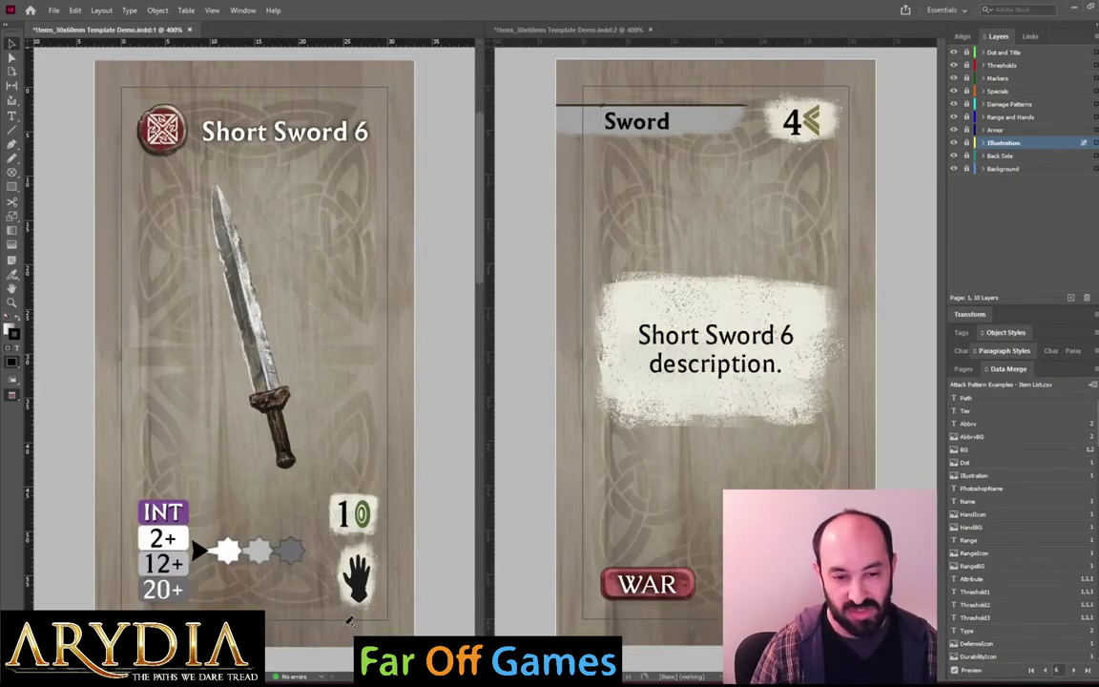
key("alt+Tab")
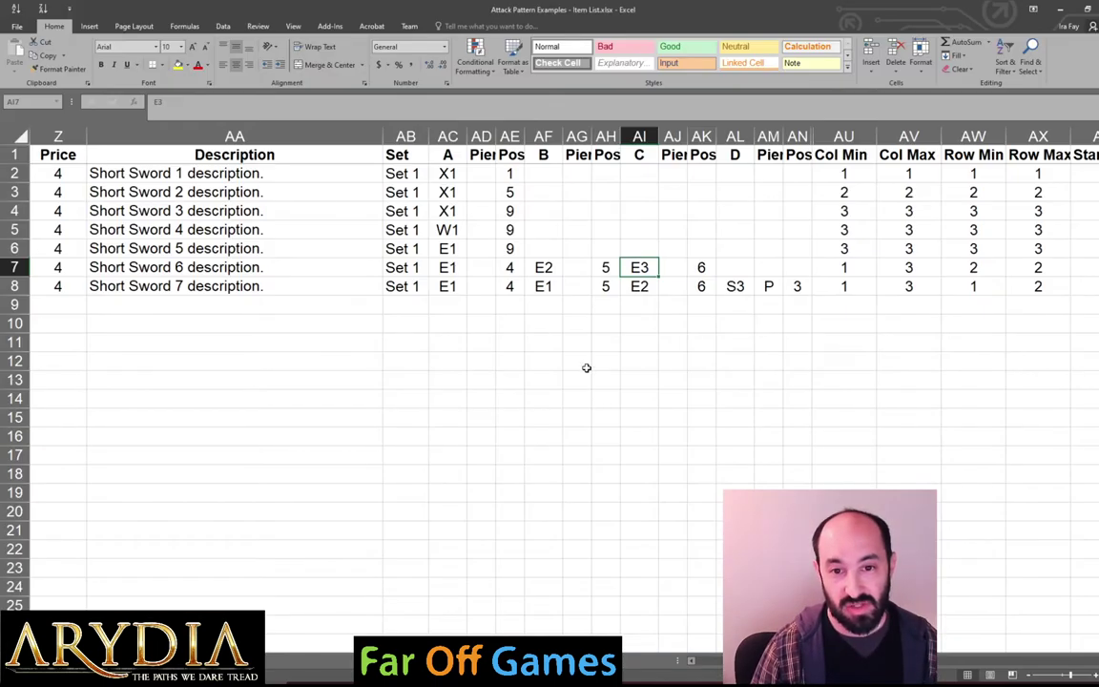
key("alt+Tab")
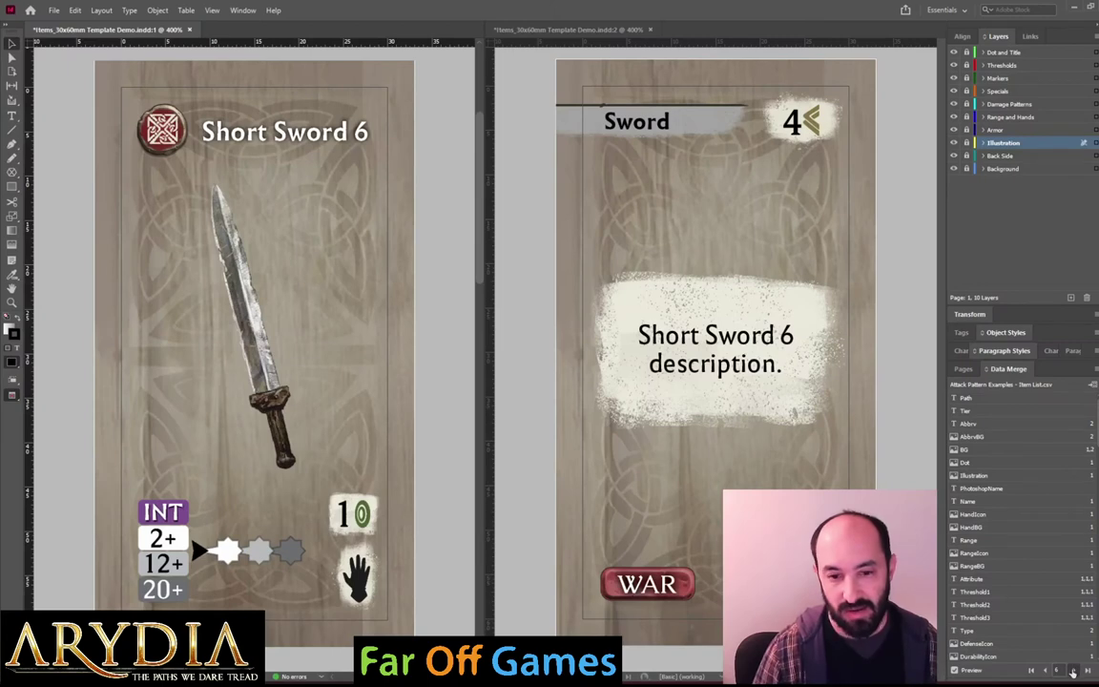
Advance the merge preview to Short Sword 7 and check its first entry E1 at position 4.
left_click(1073, 670)
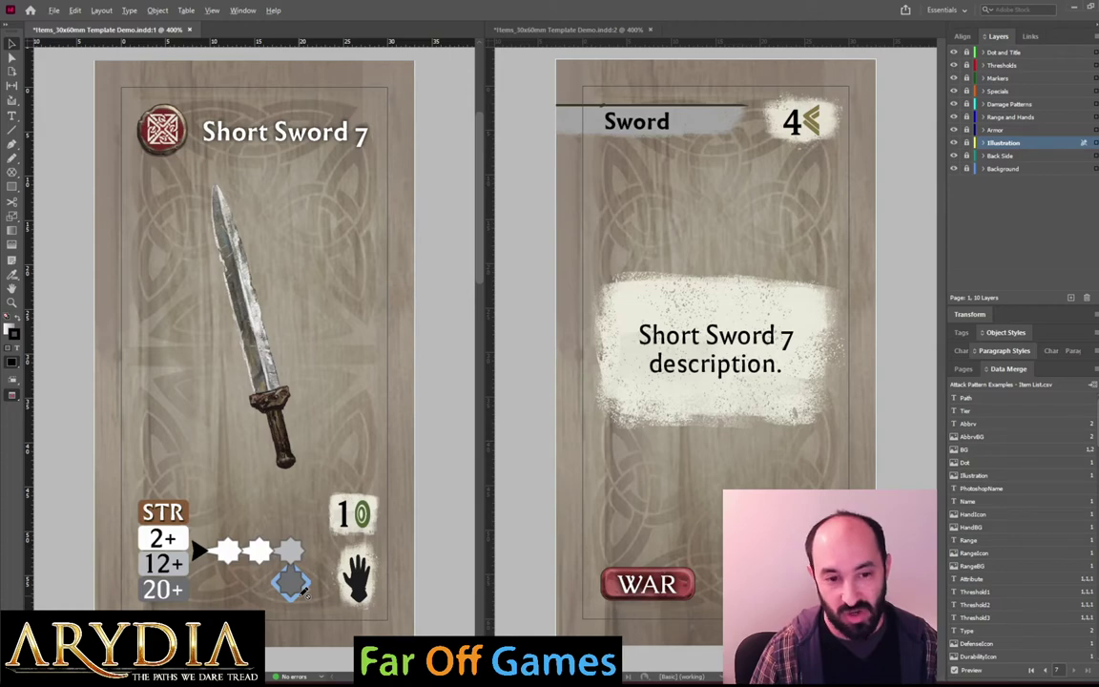
key("alt+Tab")
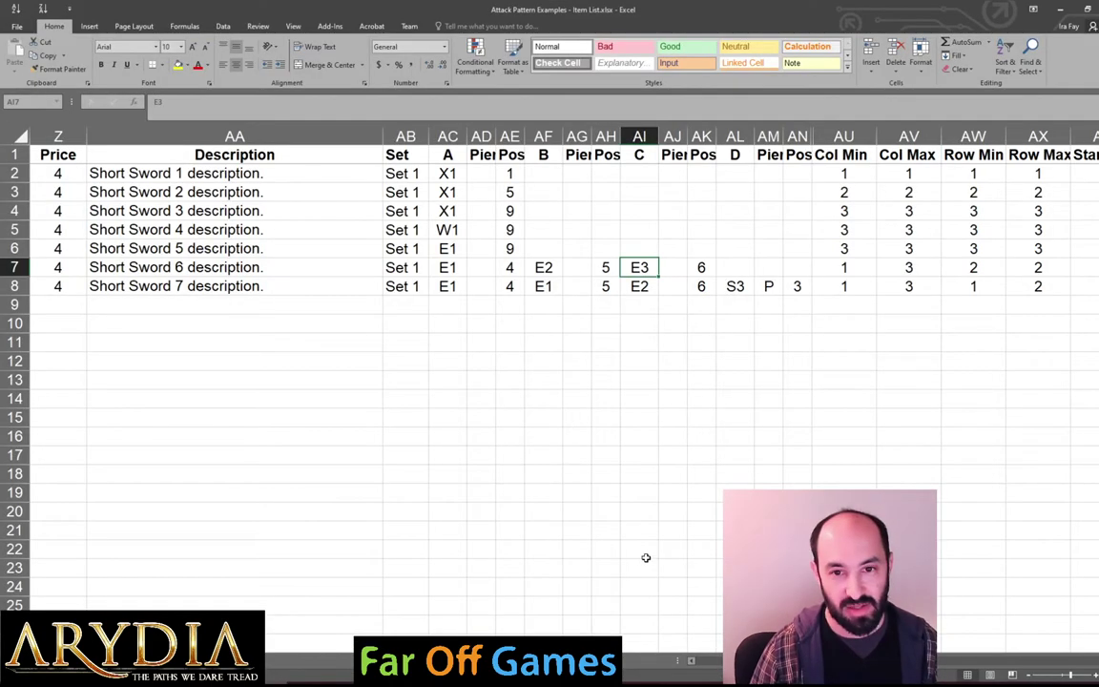
left_click(448, 286)
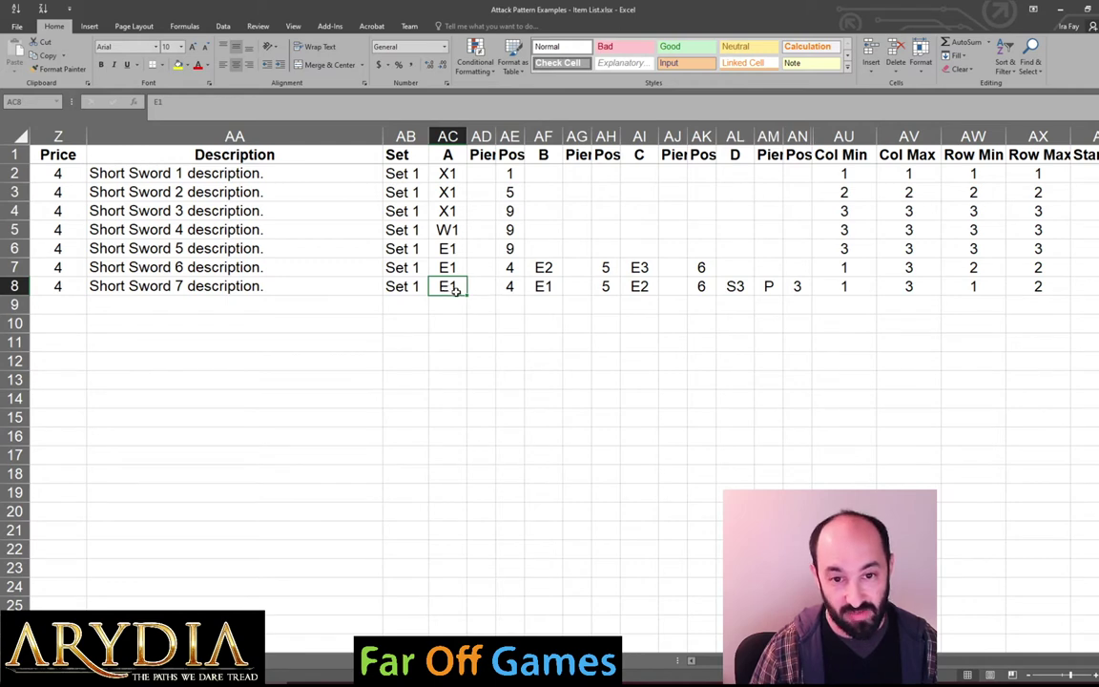
left_click(510, 288)
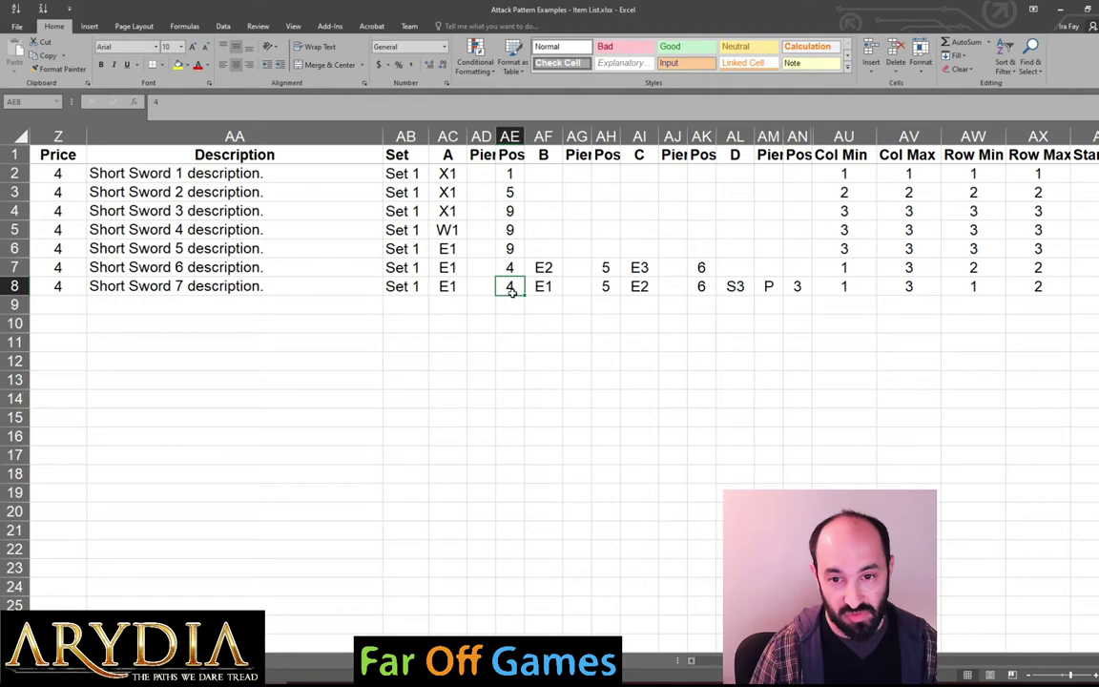
Review Short Sword 7's remaining entries: E1 at 5, E2 at 6, and S3 with P.
left_click(558, 288)
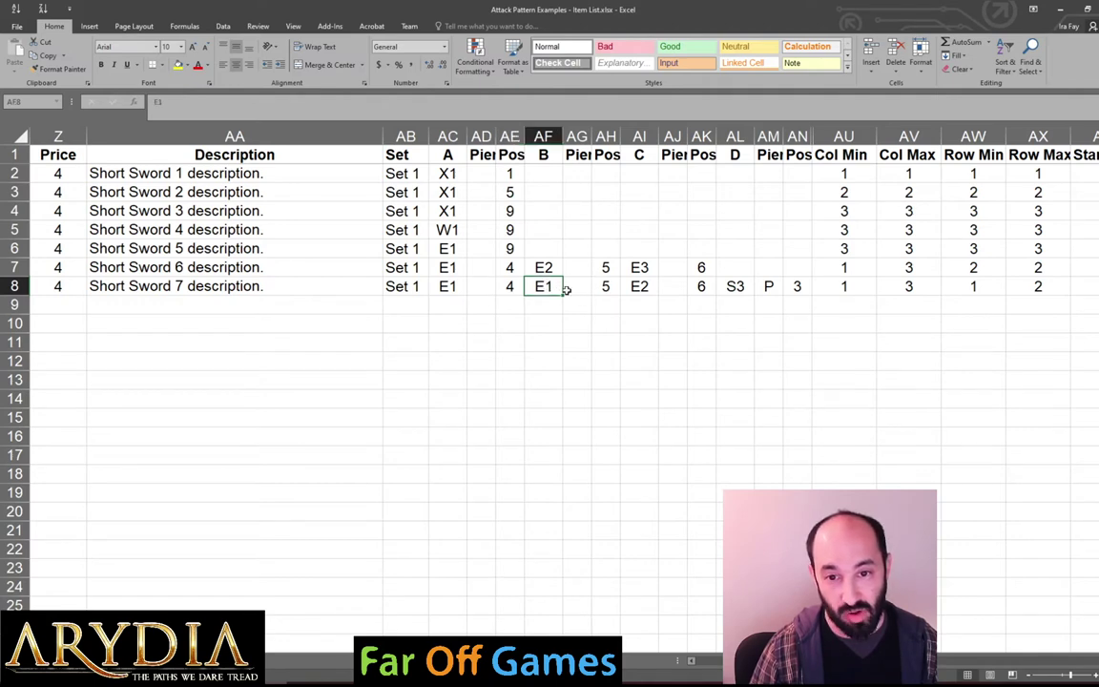
left_click(604, 288)
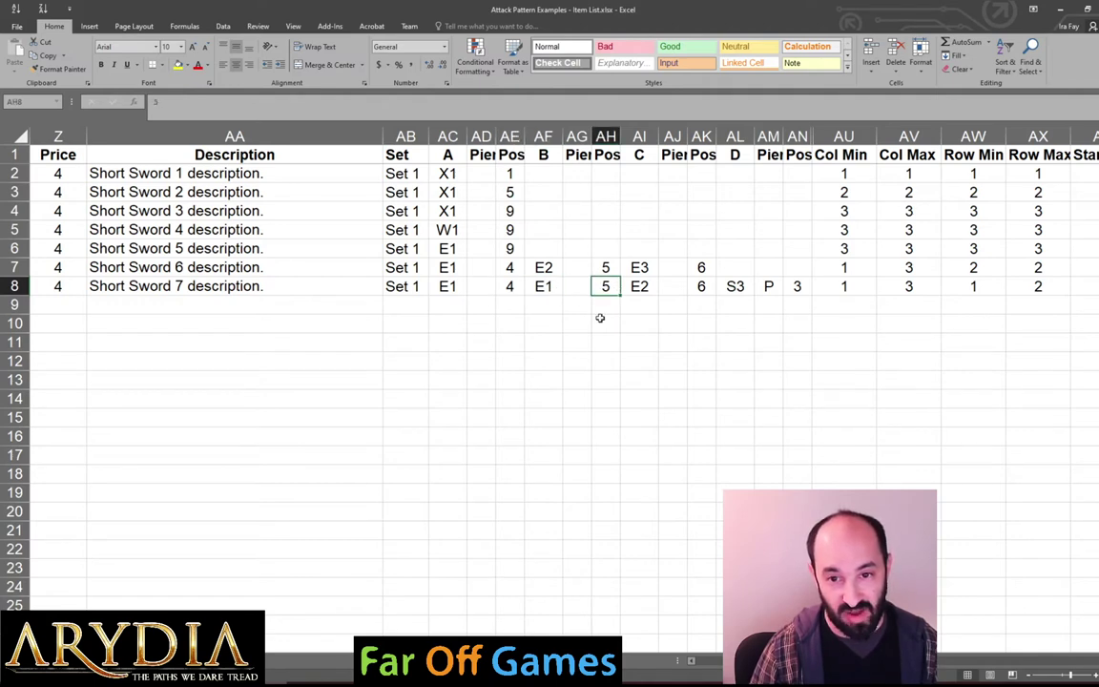
left_click(641, 287)
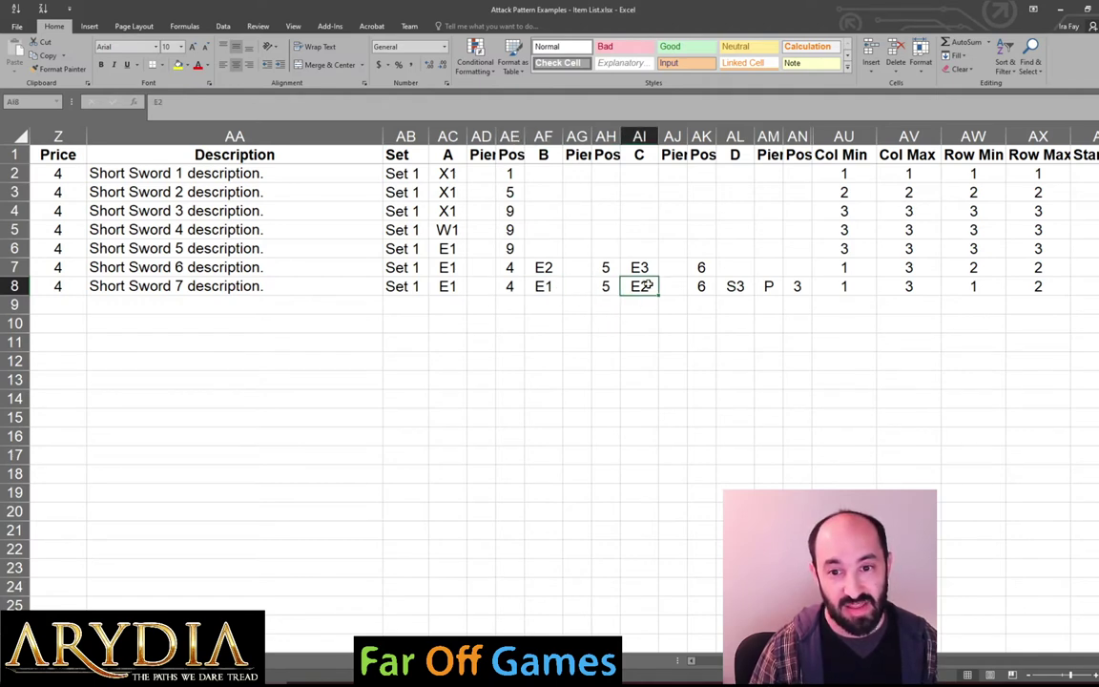
left_click(699, 286)
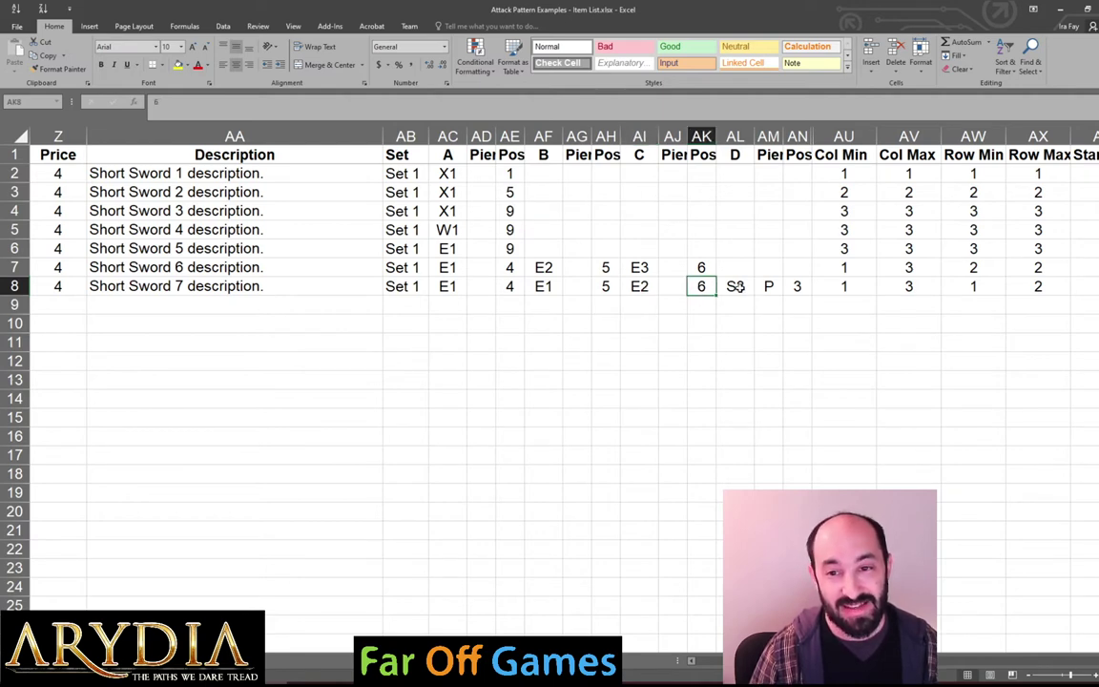
left_click(737, 290)
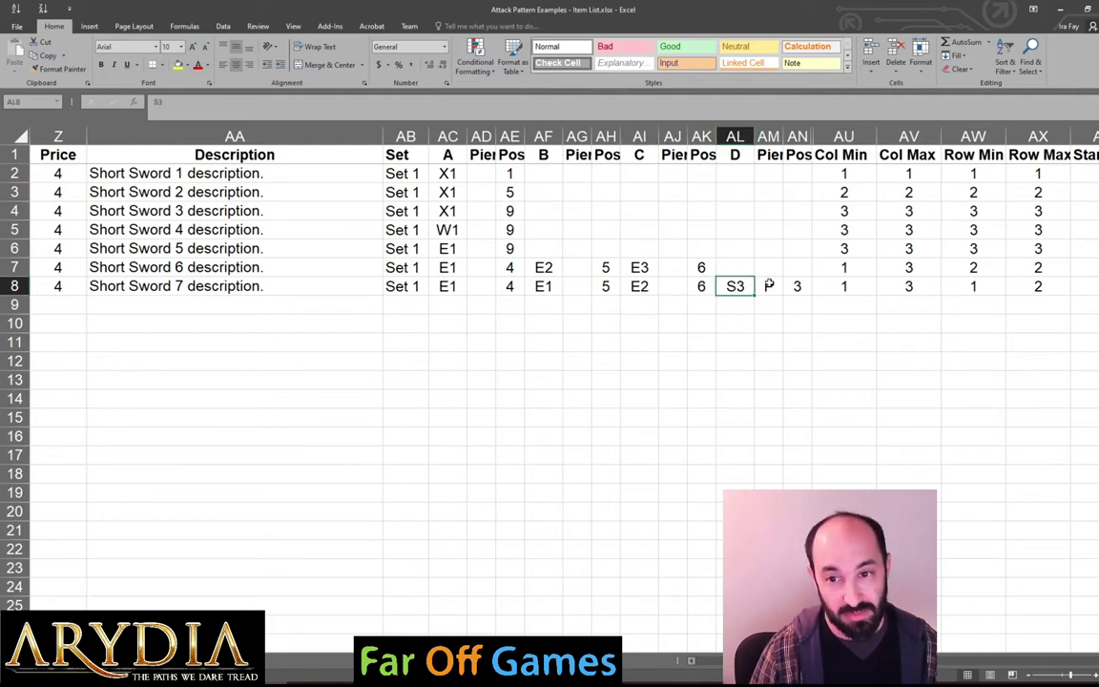
left_click(768, 287)
left_click(800, 286)
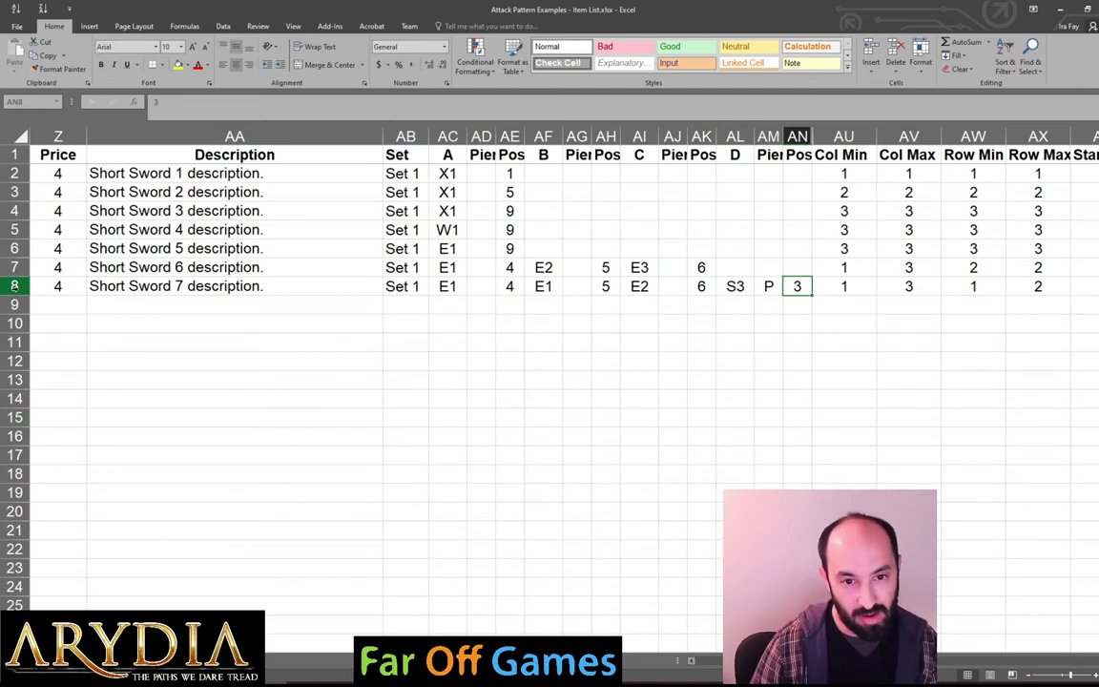
Duplicate the Short Sword 7 row into row 9 and inspect its description and Set formulas.
left_click_drag(14, 286, 14, 304)
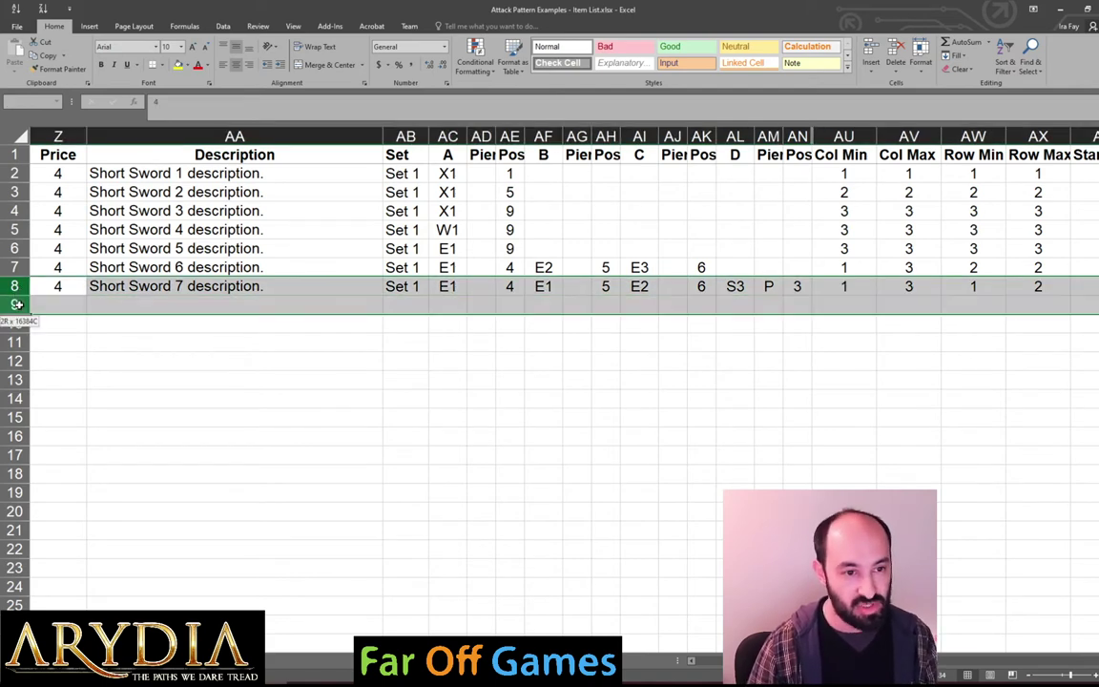
key("ctrl+d")
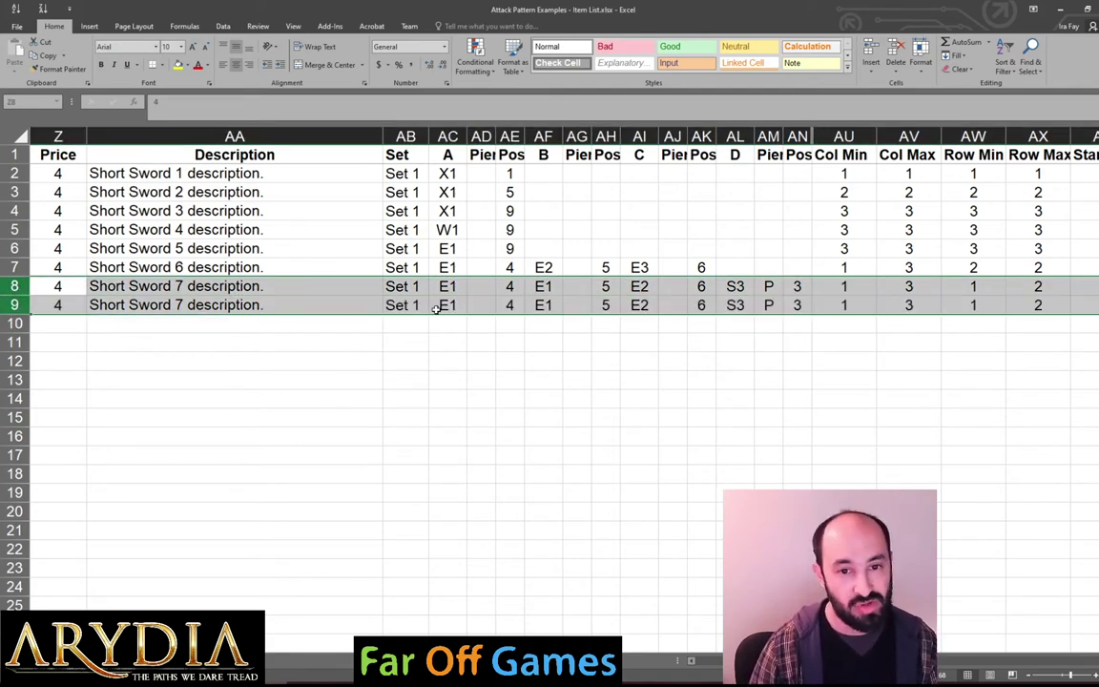
left_click(50, 301)
left_click_drag(14, 286, 13, 304)
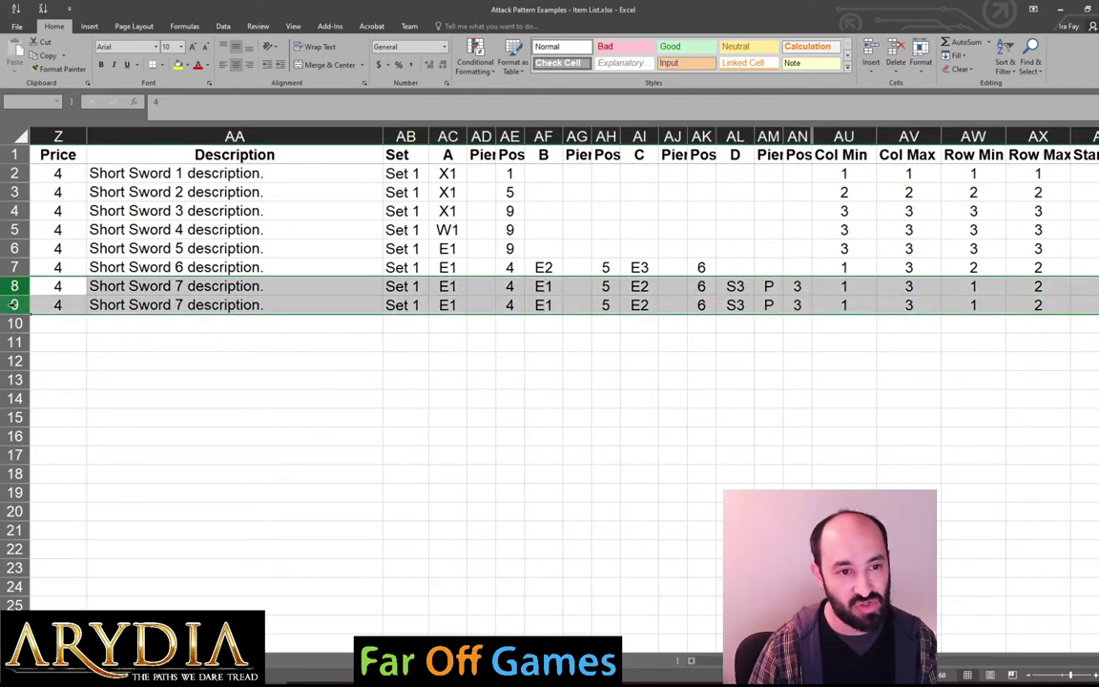
double_click(181, 304)
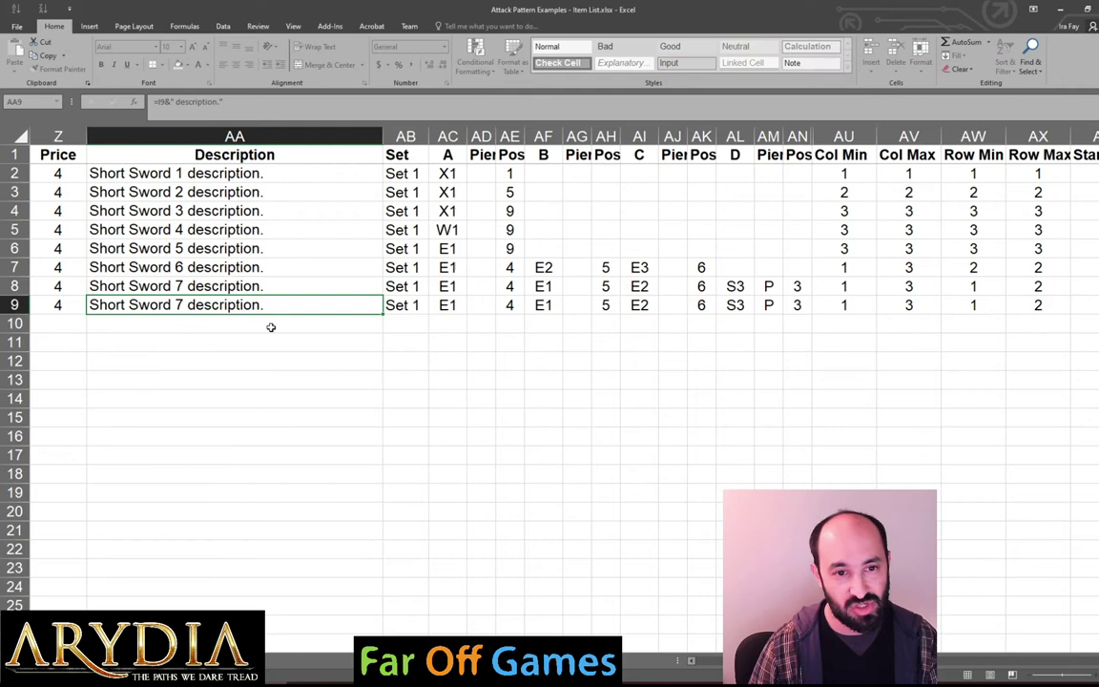
left_click(396, 305)
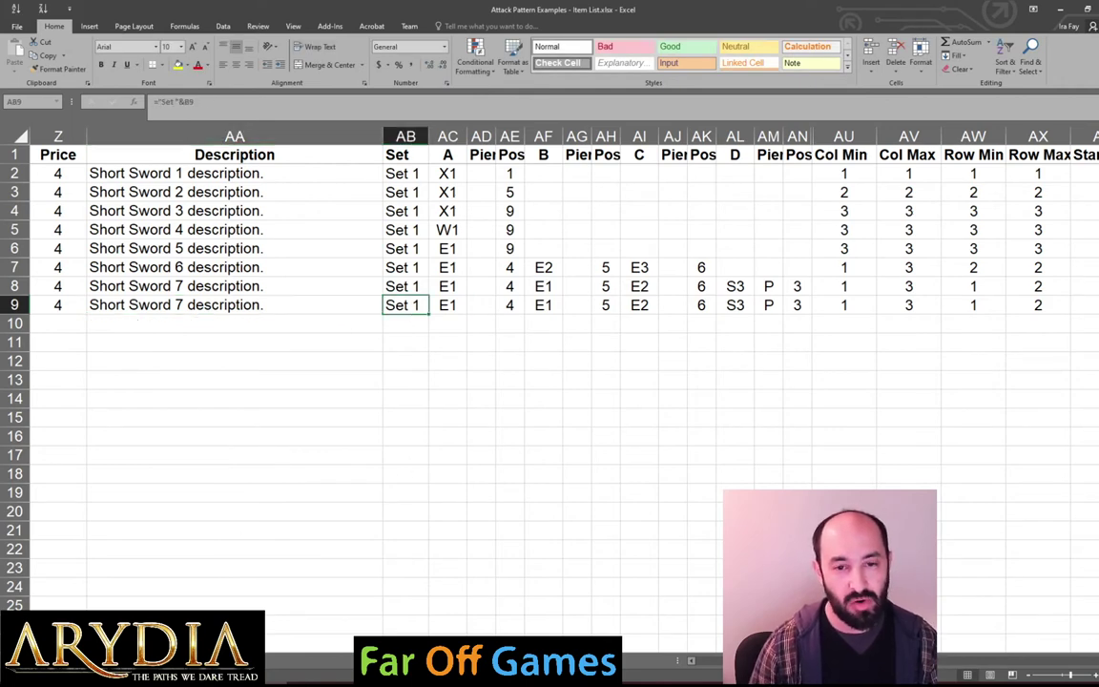
Set row 9's attack A to X1 at position 5.
left_click(448, 304)
type("X1")
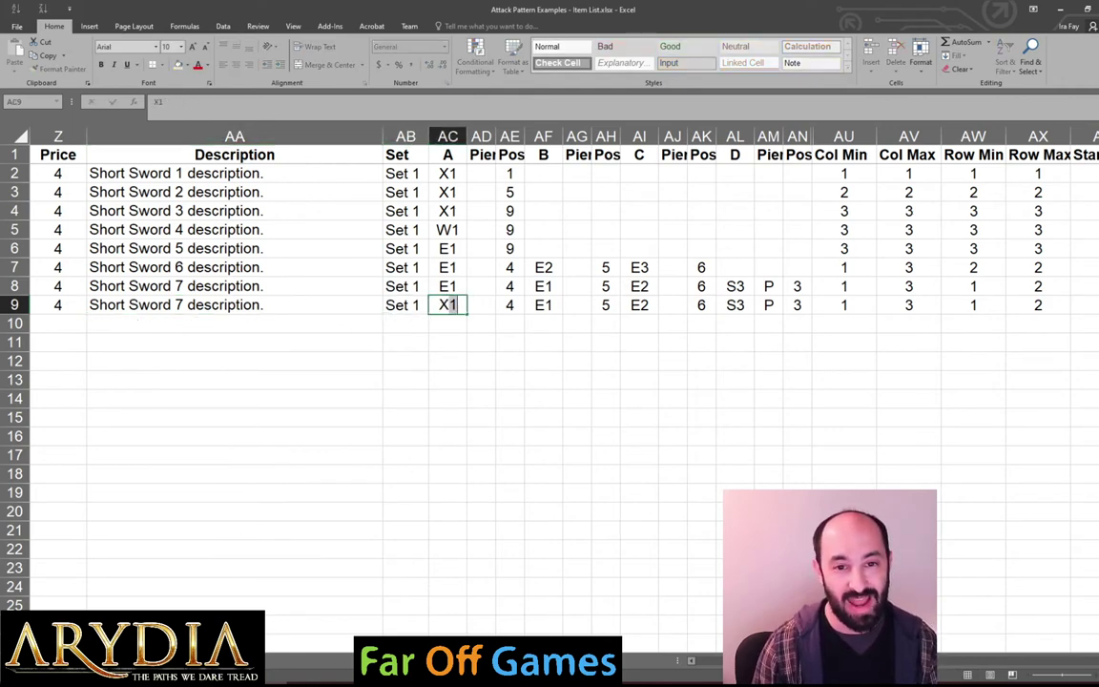
key("Tab")
key("Tab")
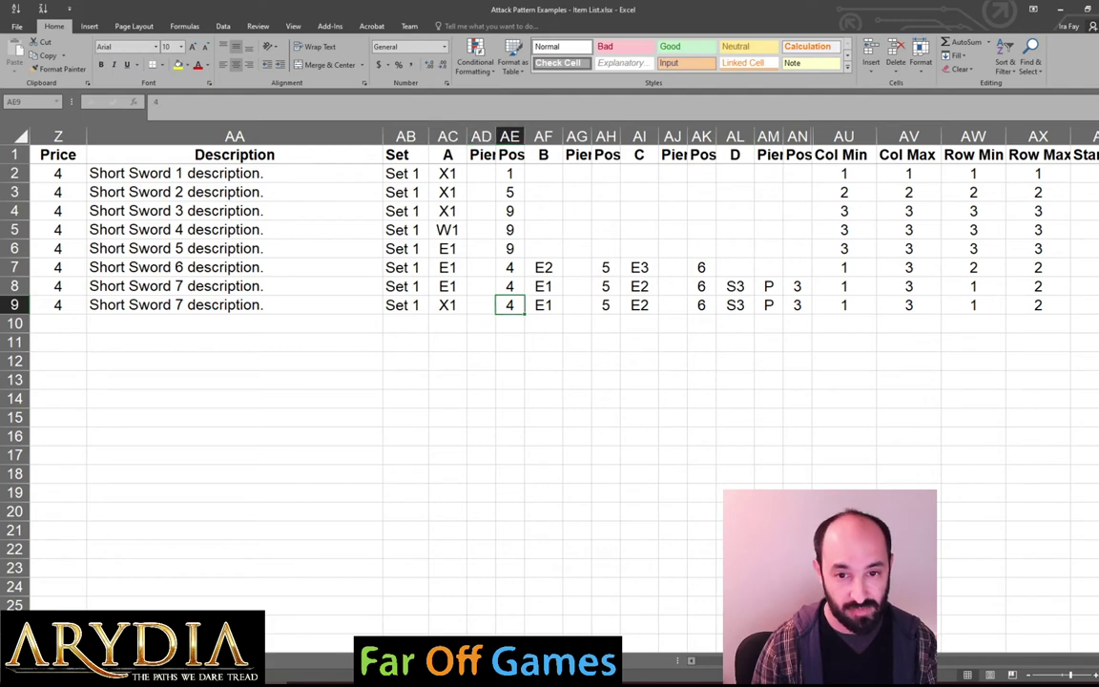
type("4")
key("BackSpace")
type("5")
key("Return")
key("Up")
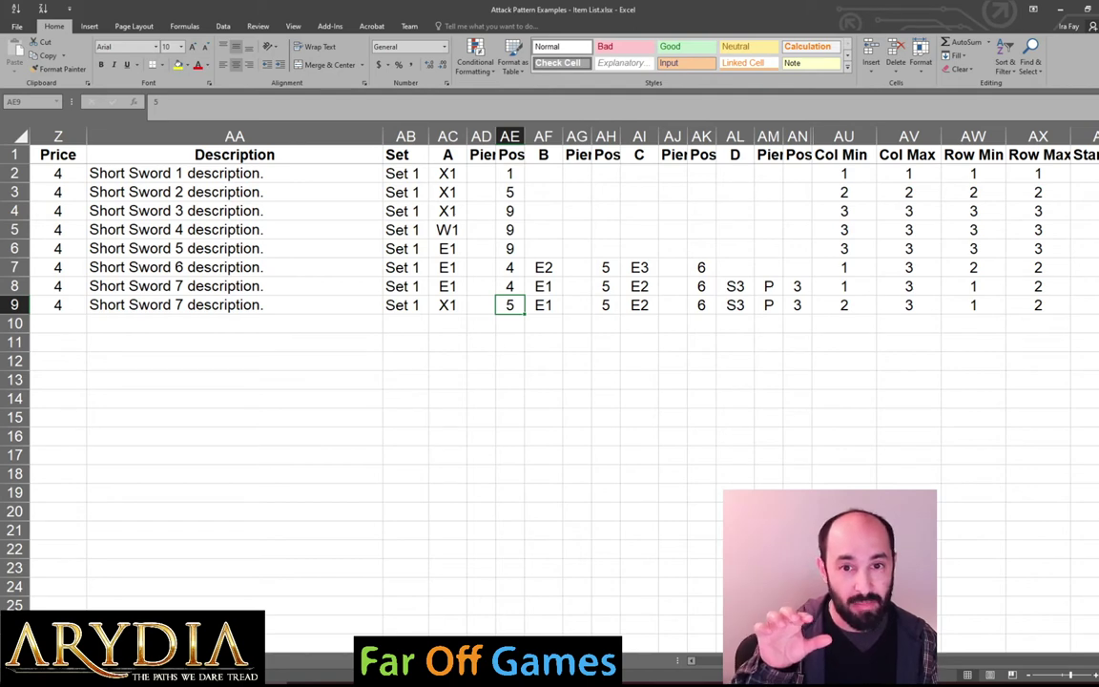
Set row 9's attack B to NE2 at position 9.
left_click(543, 304)
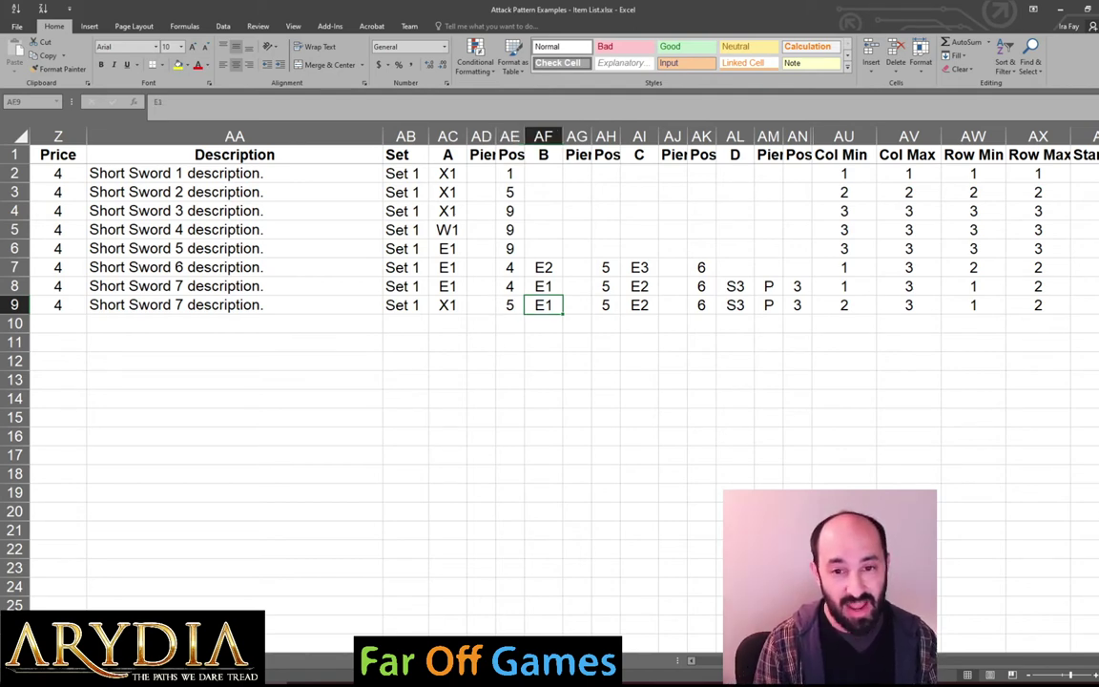
type("NE")
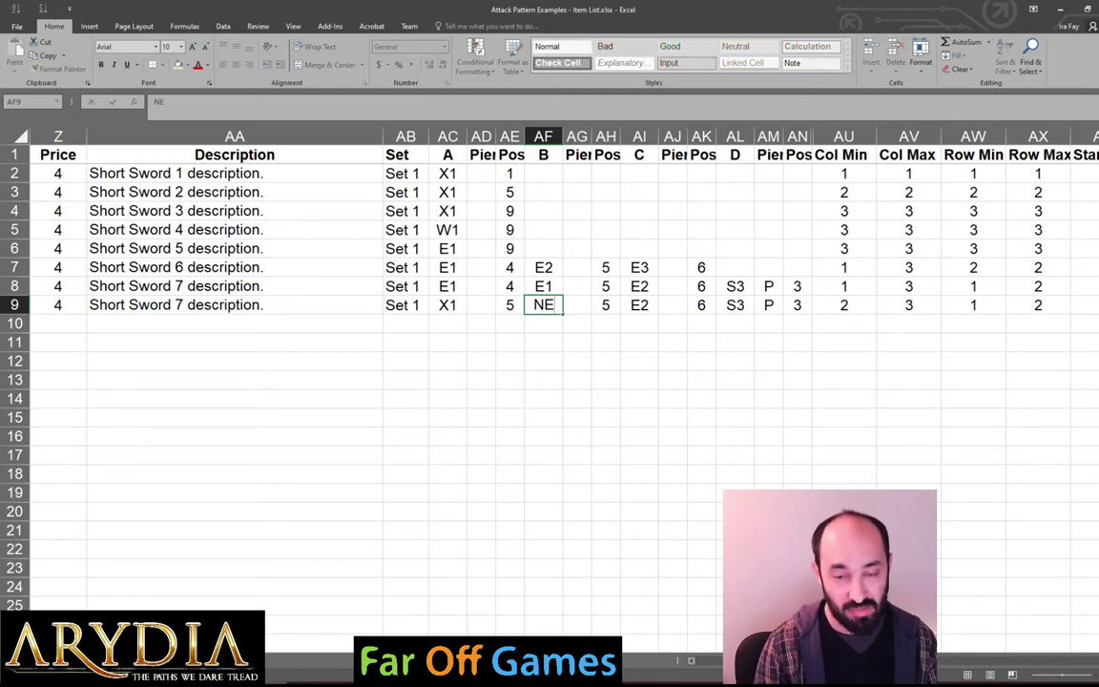
type("2")
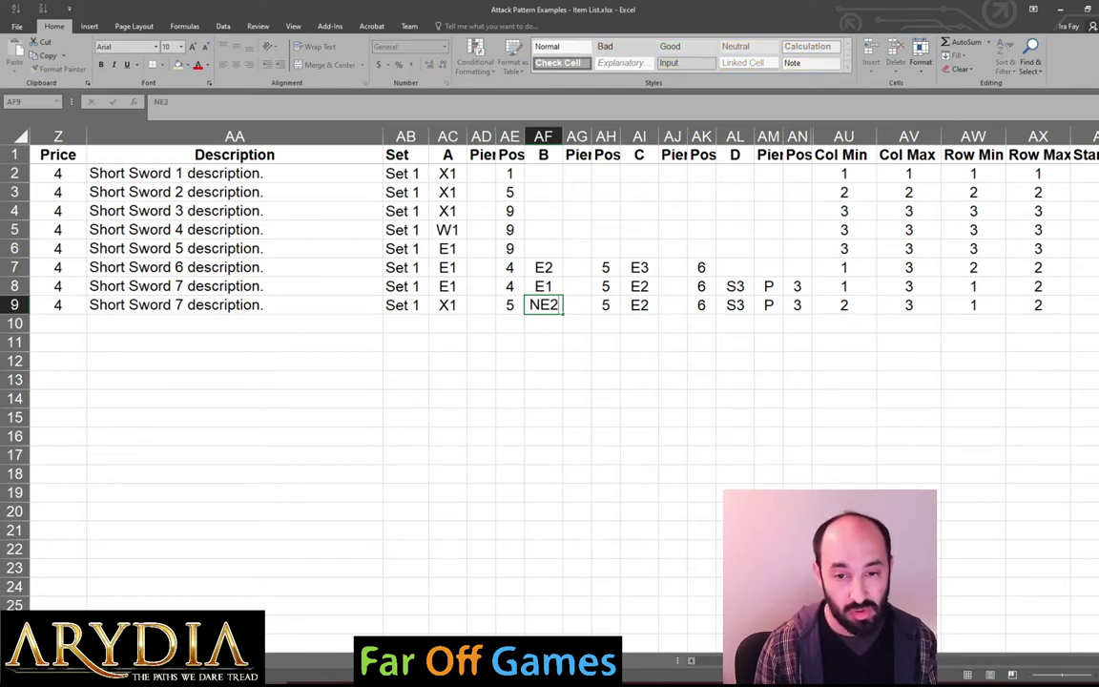
left_click(604, 305)
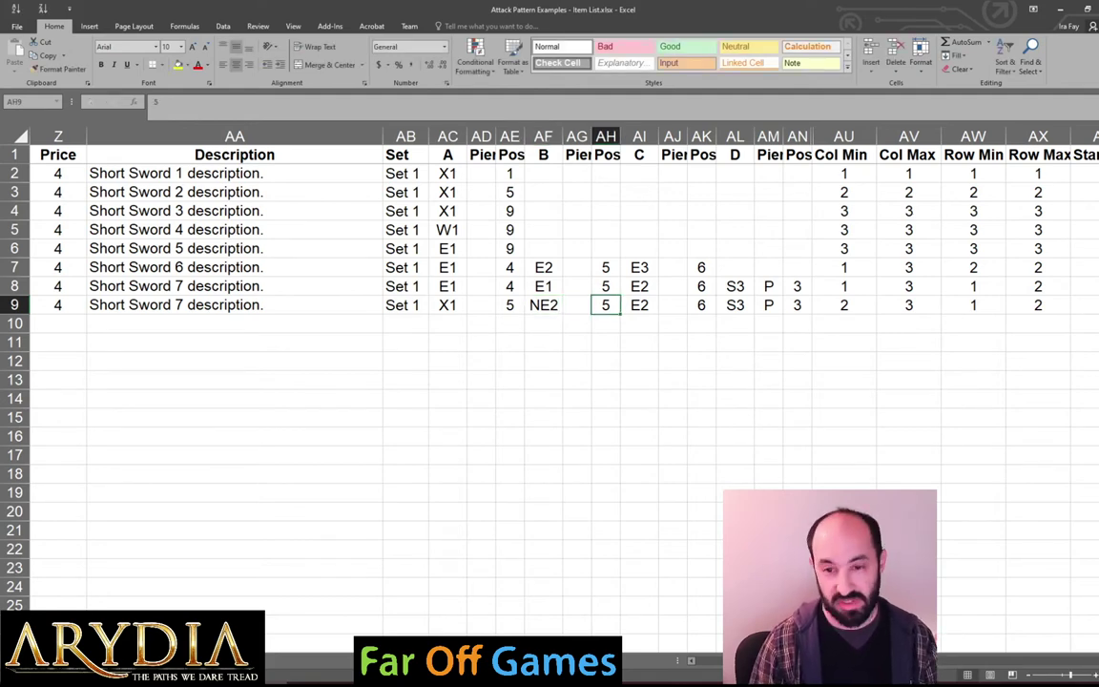
type("9")
key("Tab")
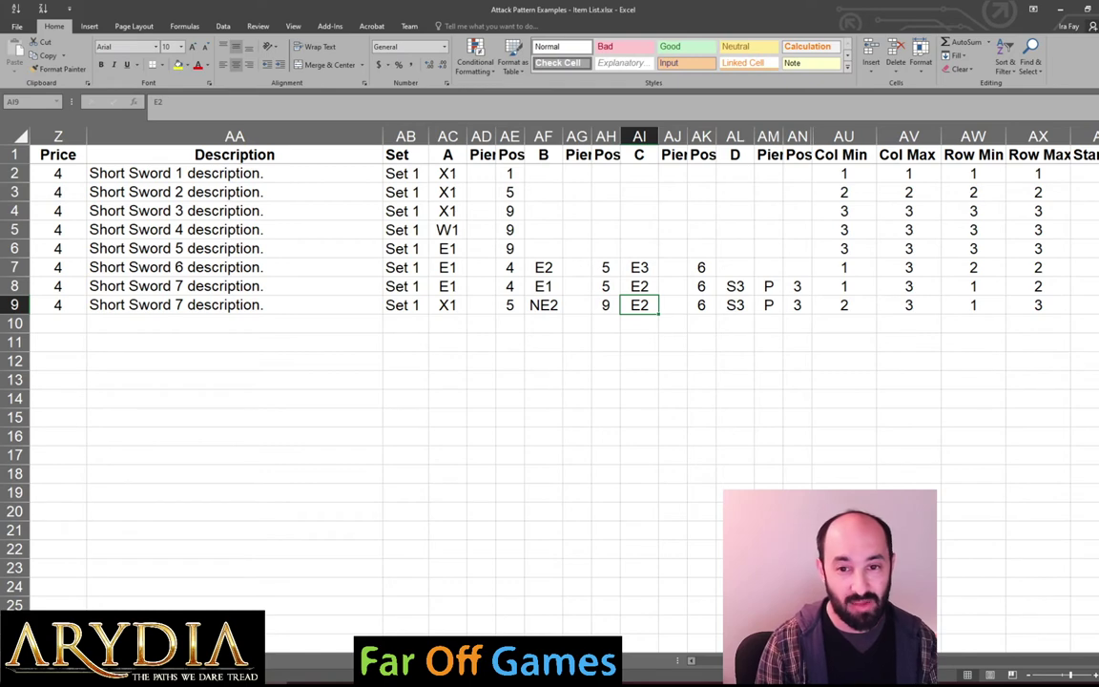
Set row 9's attack C to NW2 at position 7.
type("NW")
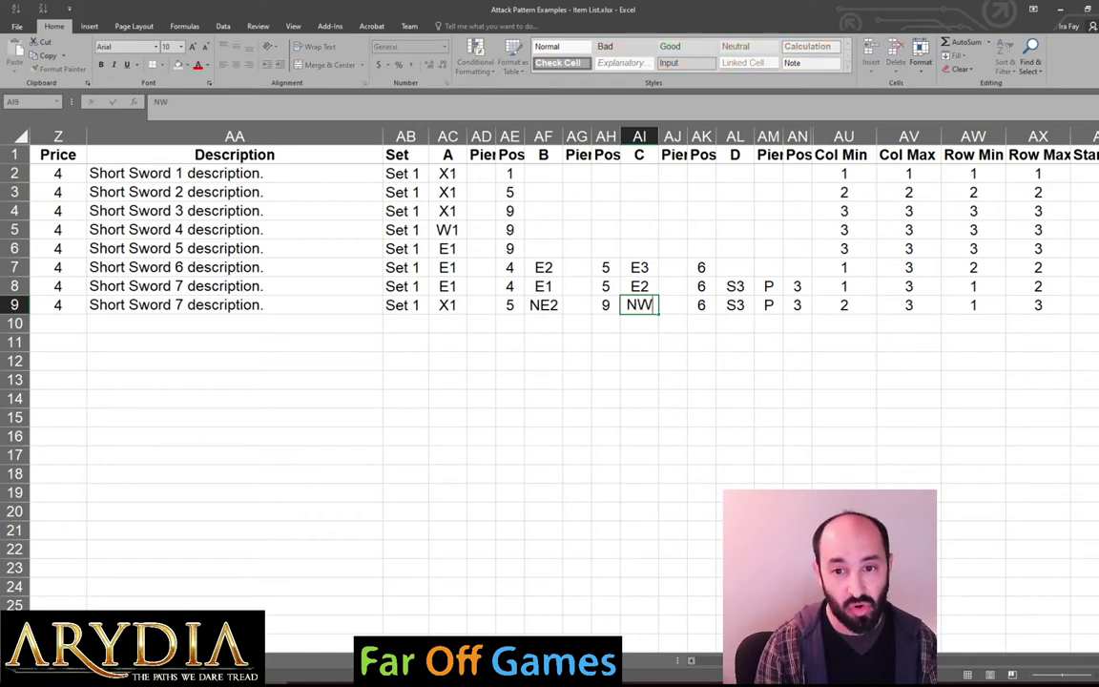
type("7")
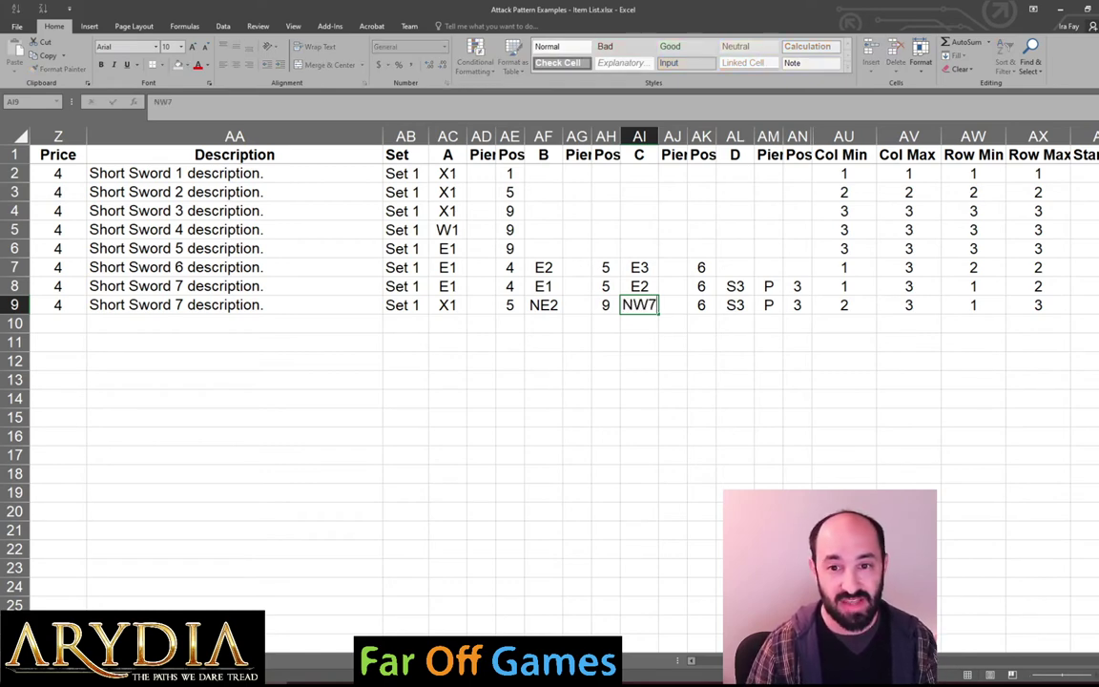
key("BackSpace")
key("Tab")
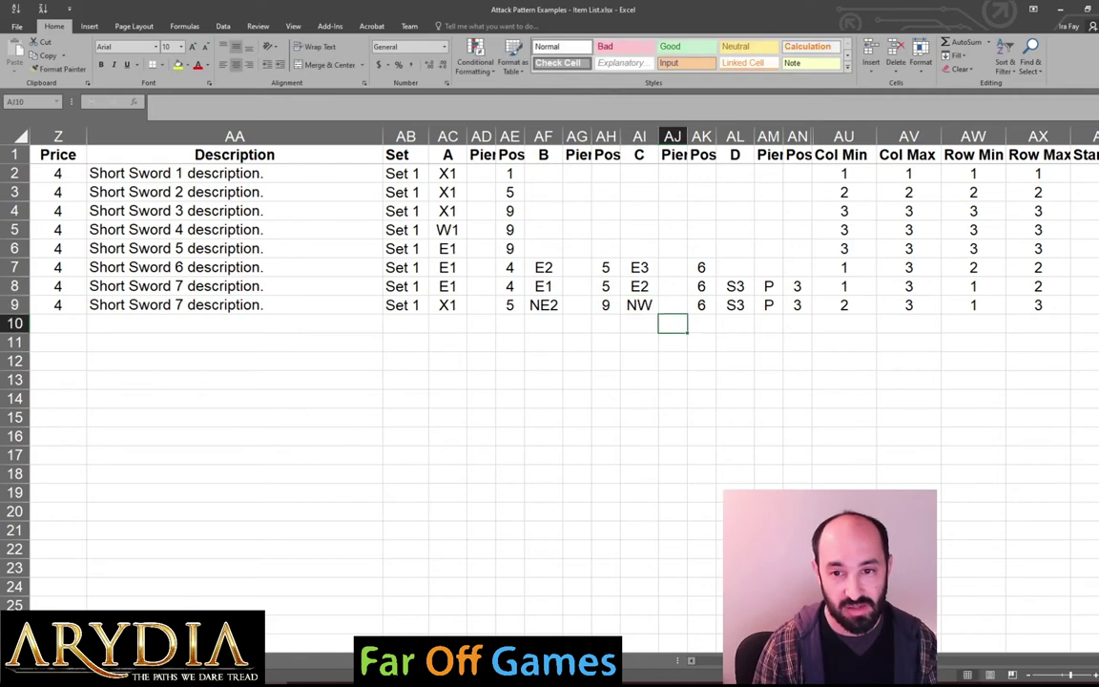
key("Tab")
type("7")
key("shift+Tab")
key("shift+Tab")
key("F2")
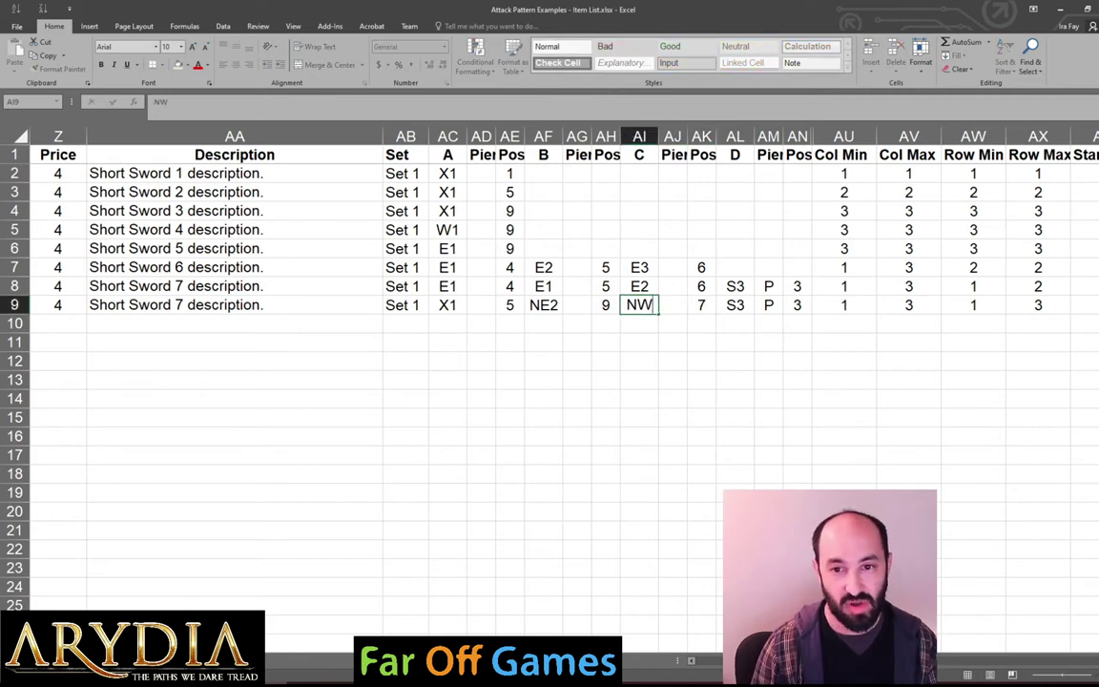
type("2")
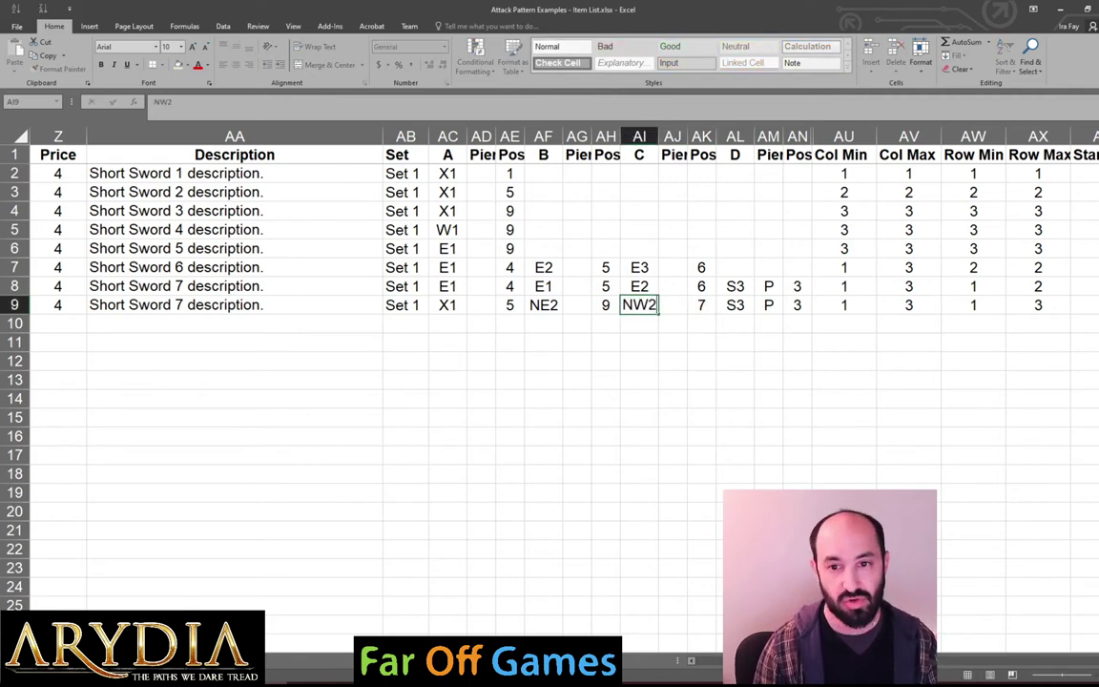
key("ctrl+Return")
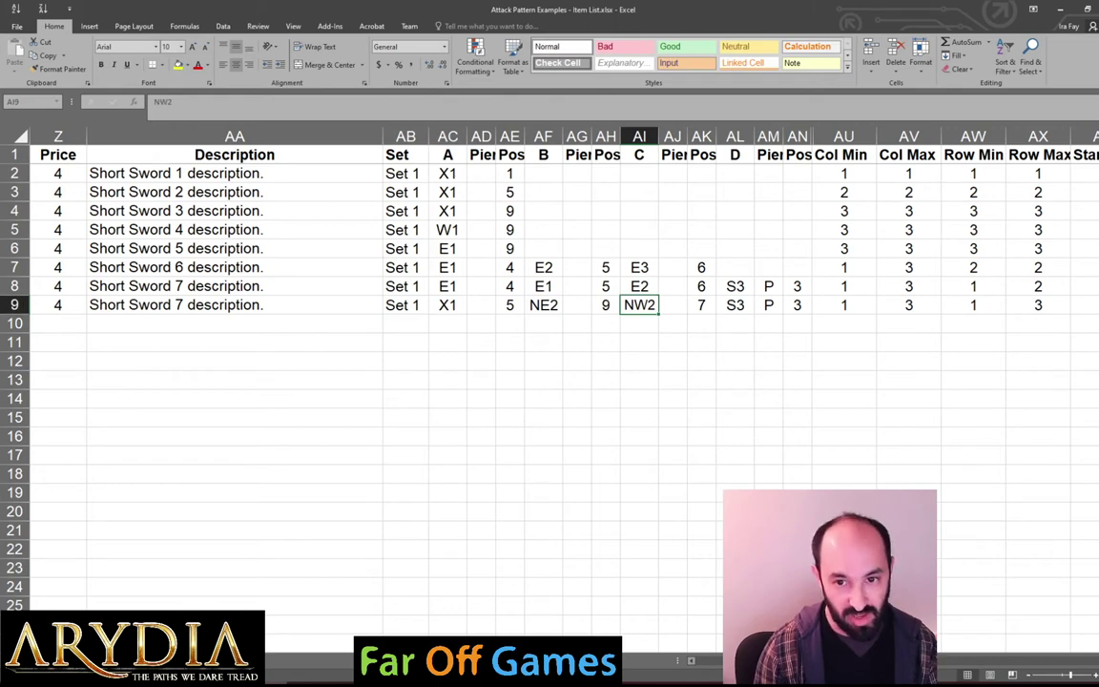
Set attack D to SW3 at position 1 and clear the P mark in AM9.
key("Tab")
key("Tab")
key("Tab")
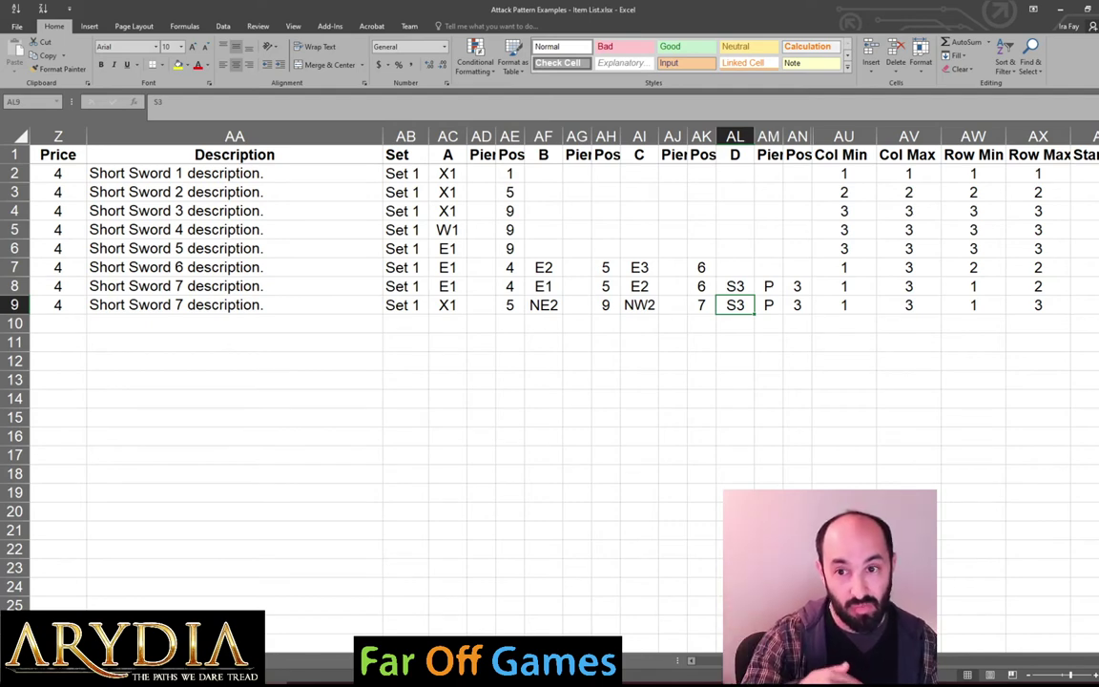
type("SW")
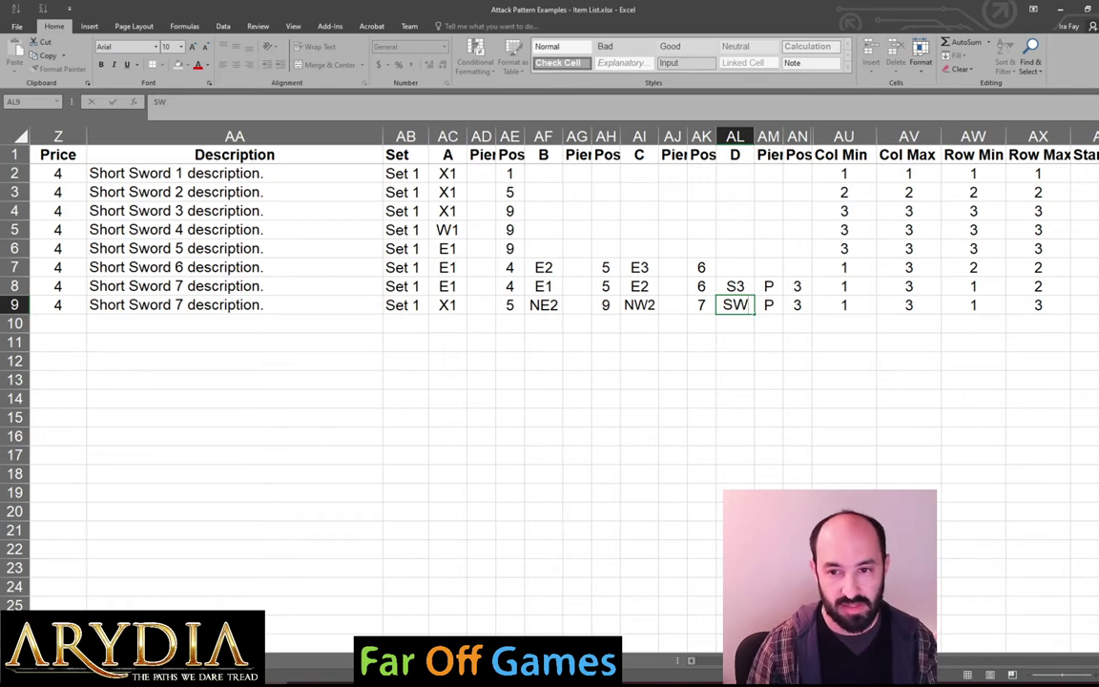
type("3")
key("Tab")
key("Tab")
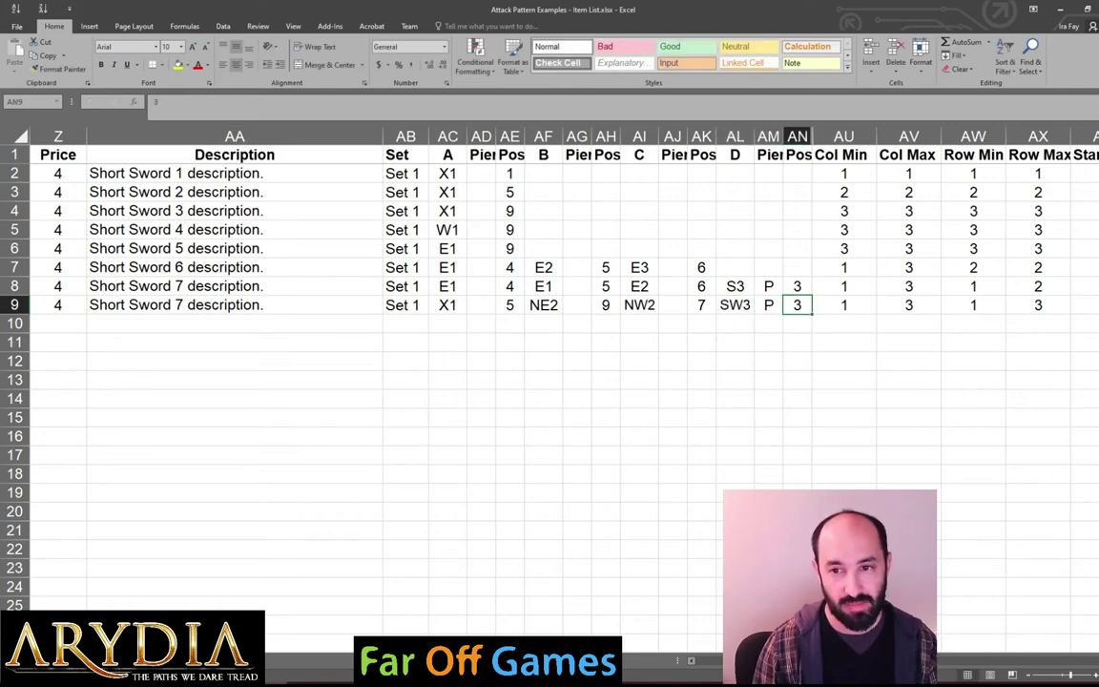
type("1")
key("shift+Tab")
key("Delete")
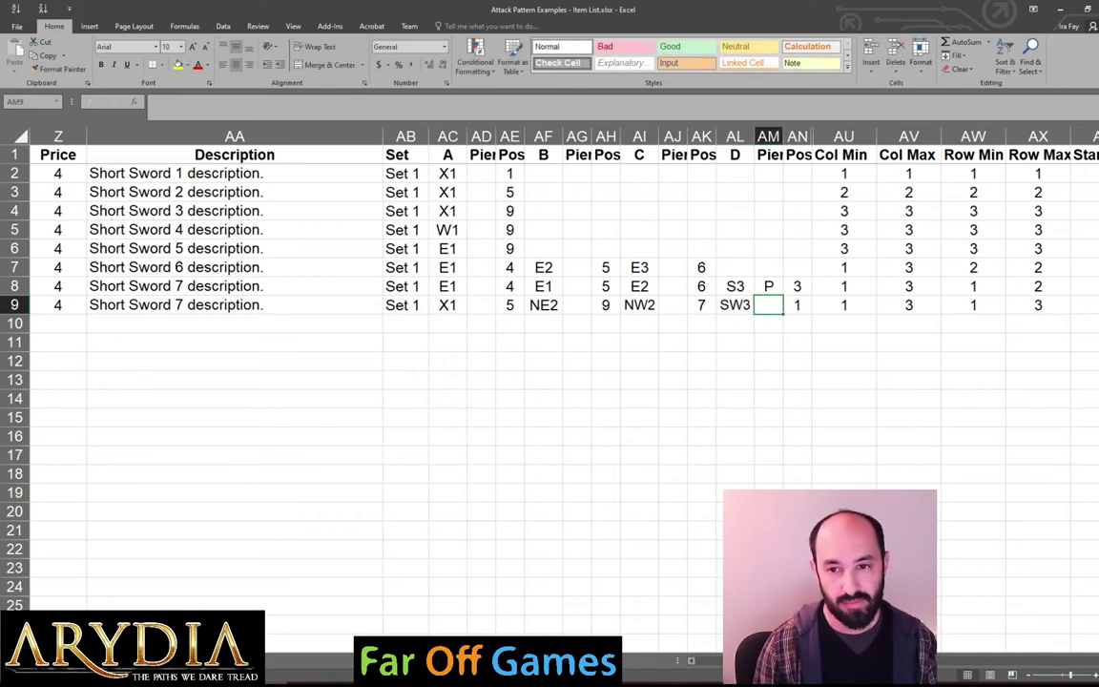
key("shift+Tab")
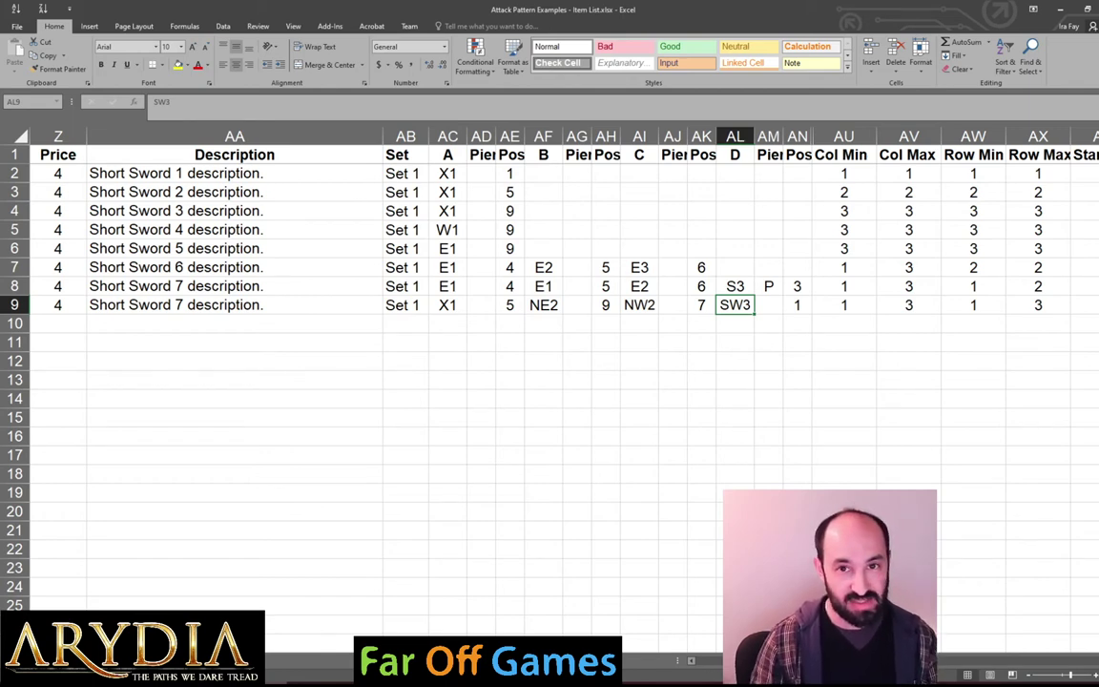
Export the sheet as comma-separated CSV over Attack Pattern Examples - Item List.csv.
left_click(24, 26)
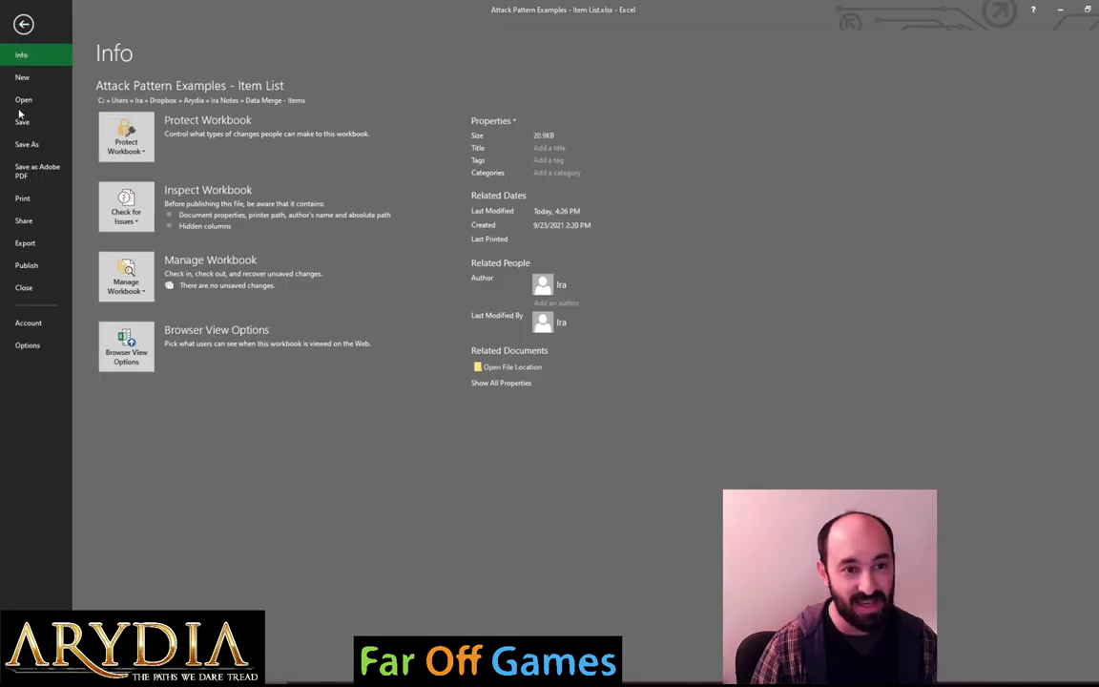
left_click(33, 244)
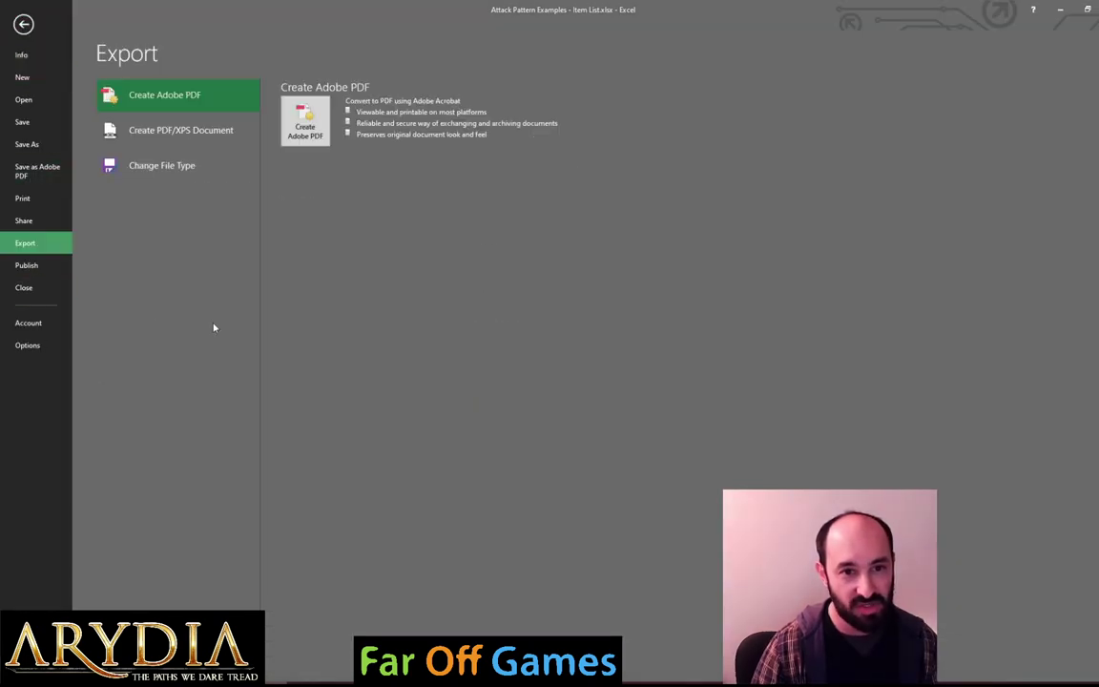
left_click(167, 164)
left_click(537, 244)
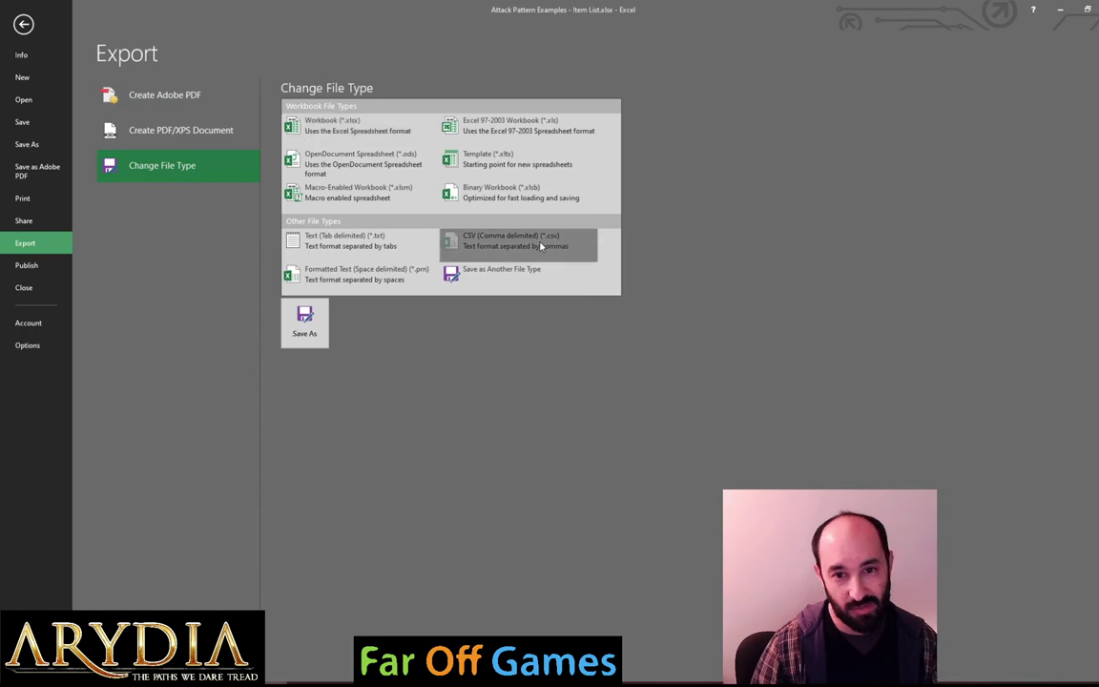
left_click(304, 324)
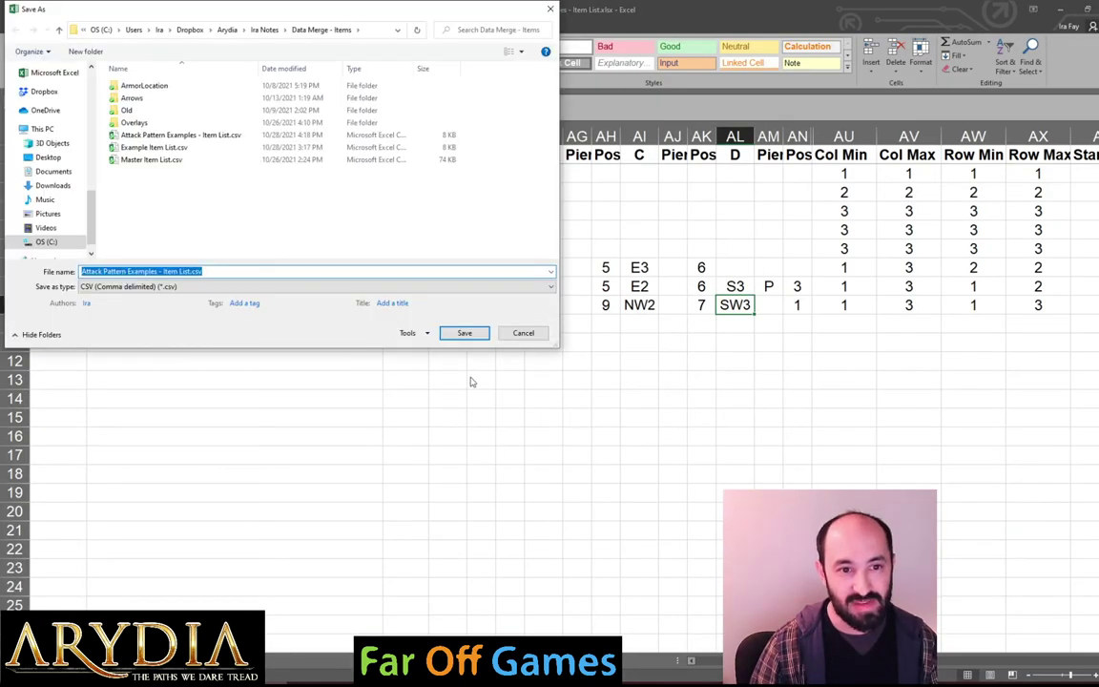
left_click(464, 333)
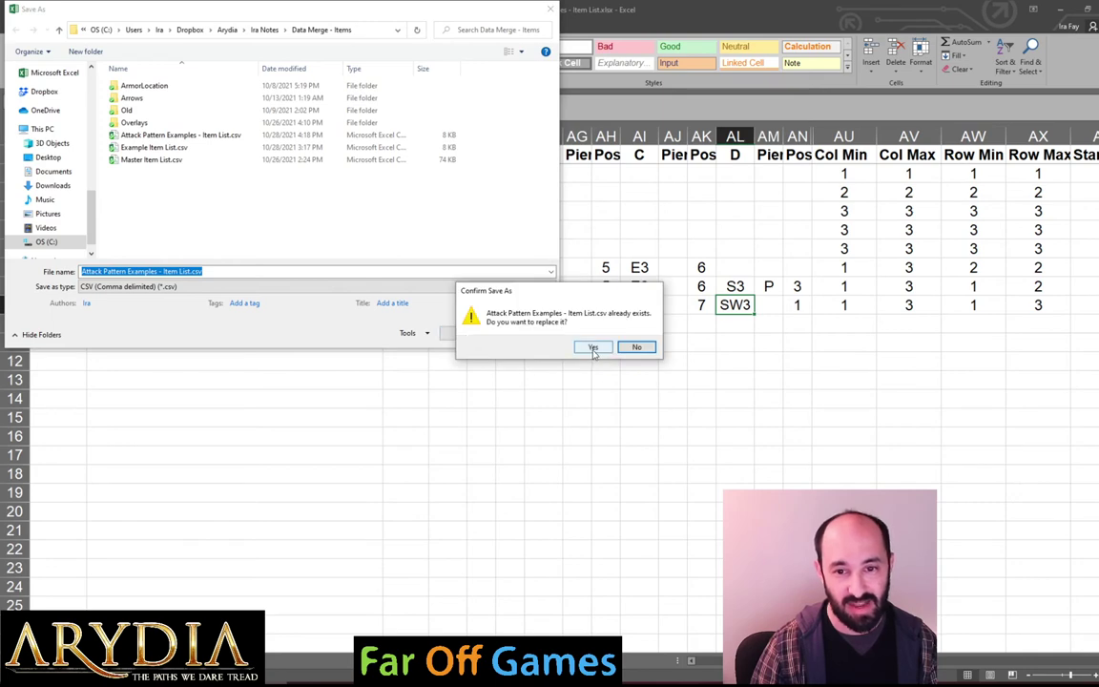
Keep the CSV format and close Excel without saving the workbook again.
left_click(594, 351)
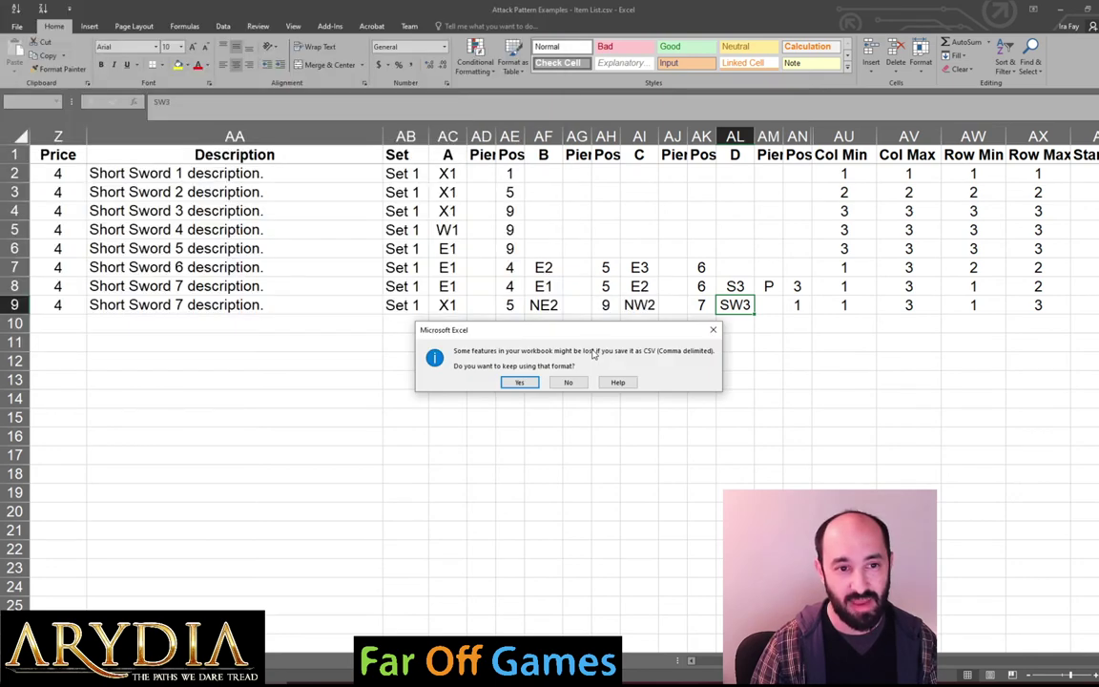
left_click(518, 379)
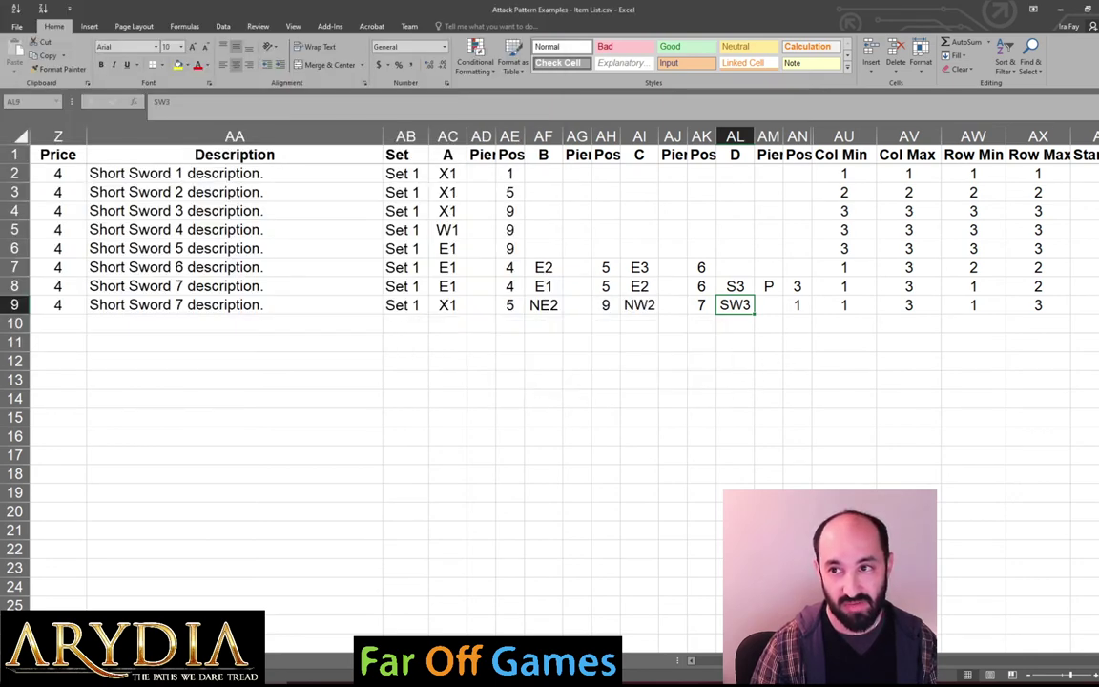
key("ctrl+w")
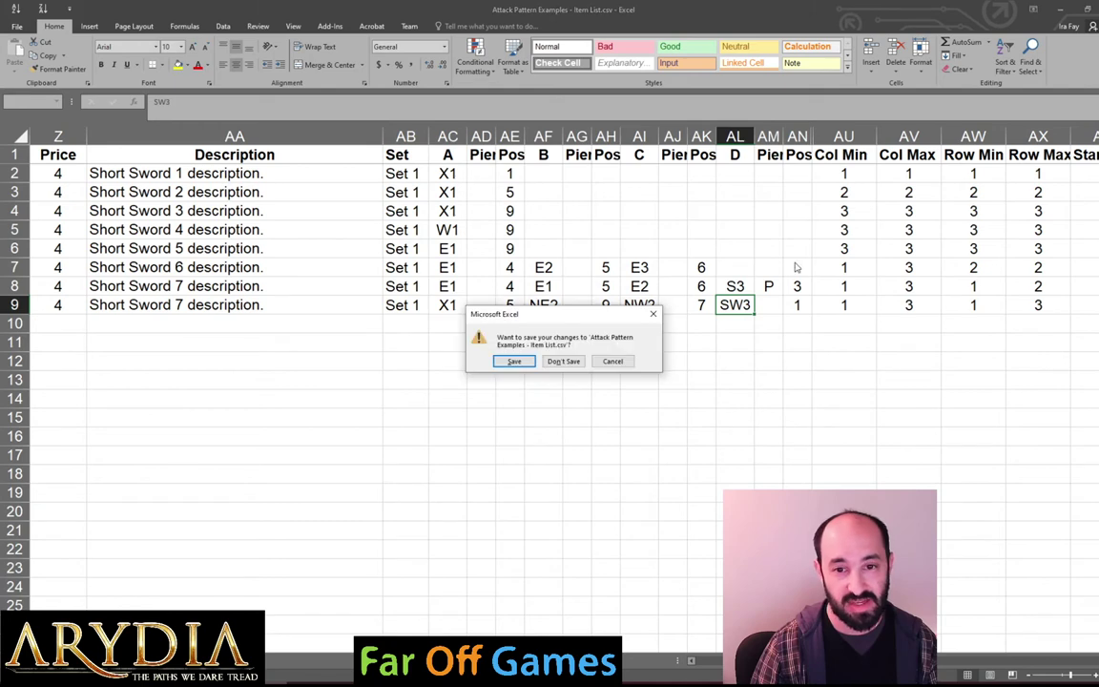
left_click(563, 360)
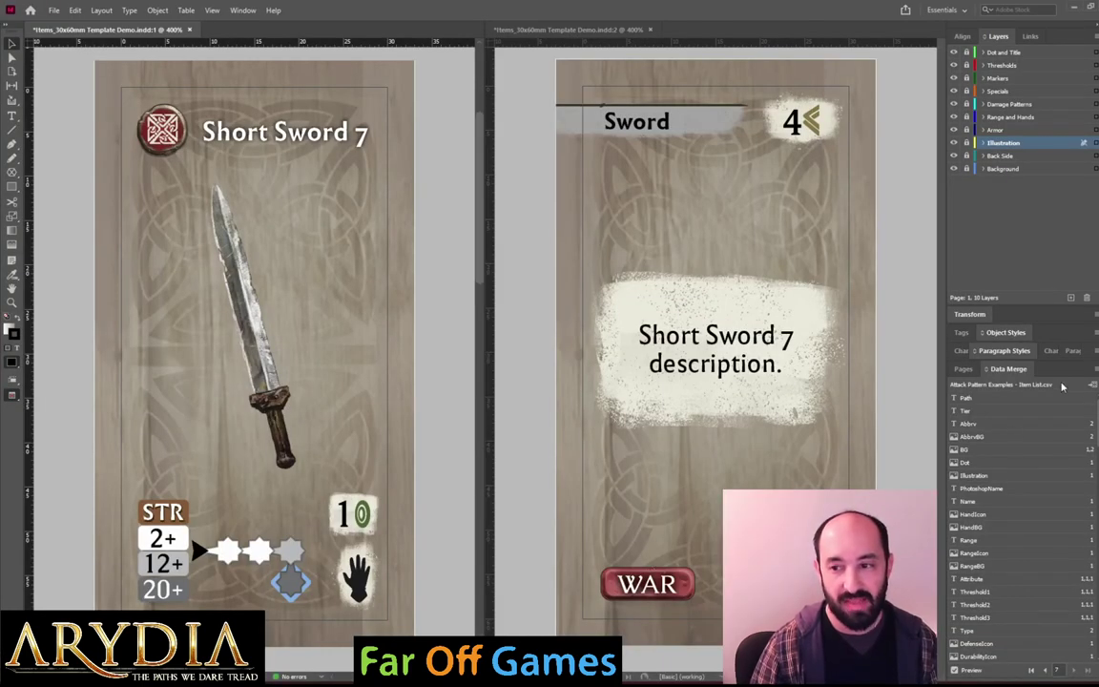
Update the Data Merge source from the revised CSV, re-enable Preview, and advance one record.
left_click(1095, 373)
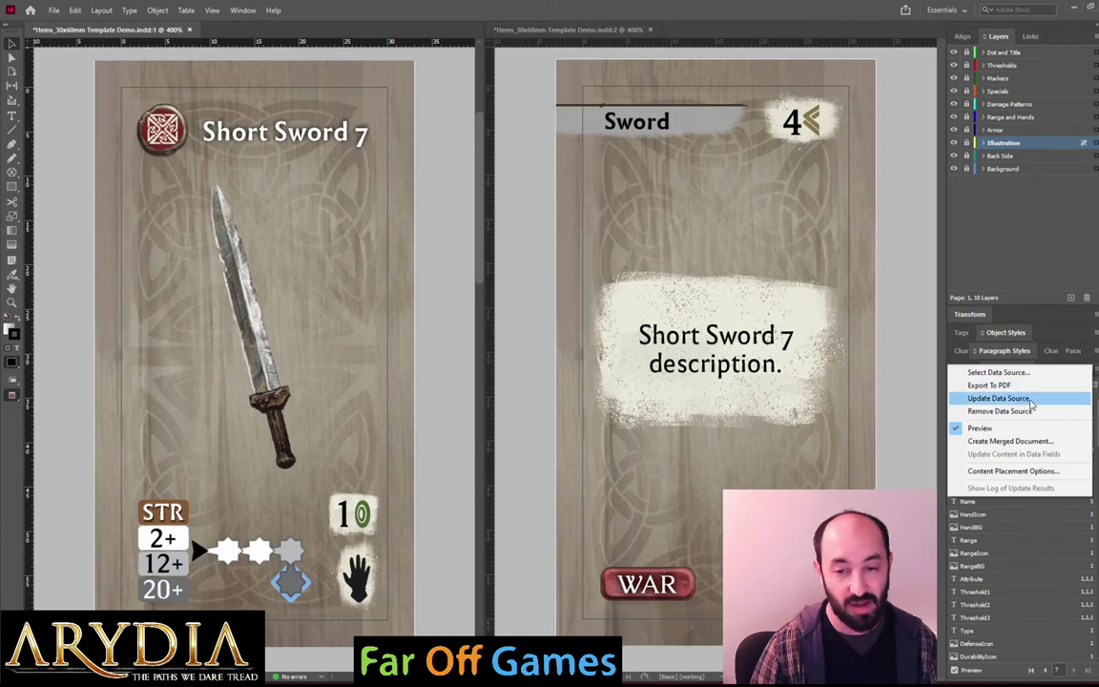
left_click(1028, 401)
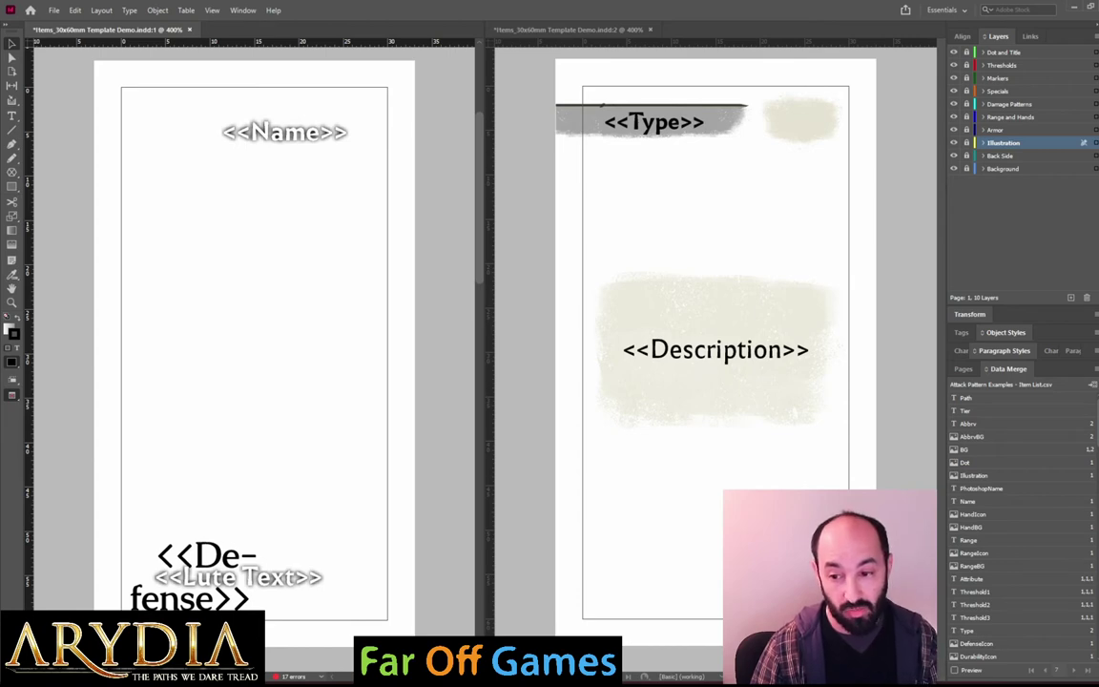
left_click(954, 671)
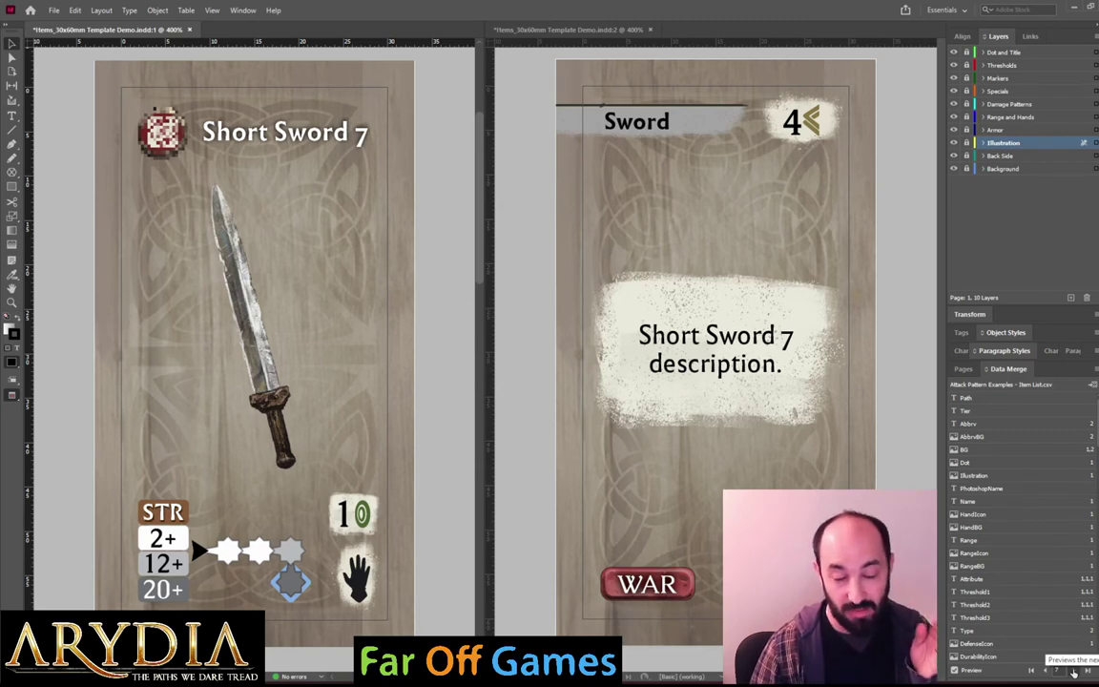
left_click(1074, 671)
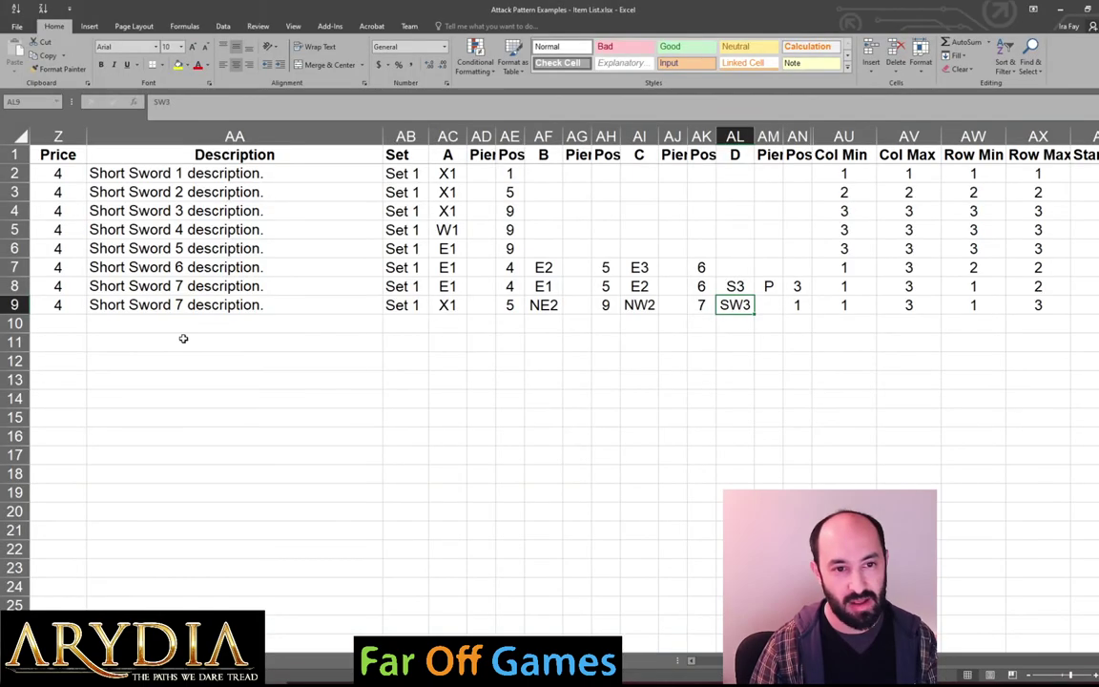
Copy row 9's X1, NE2, NW2, SW3 pattern into row 10 and mark AG10, AJ10, AM10 with P.
left_click(14, 304)
left_click_drag(28, 314, 167, 327)
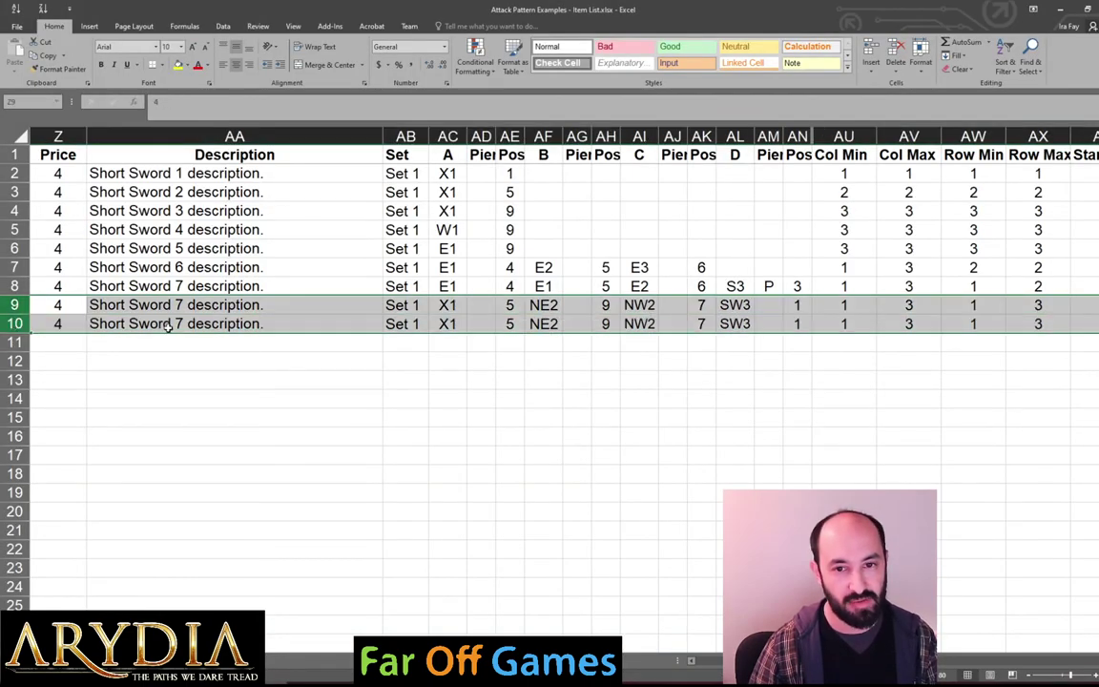
left_click(480, 324)
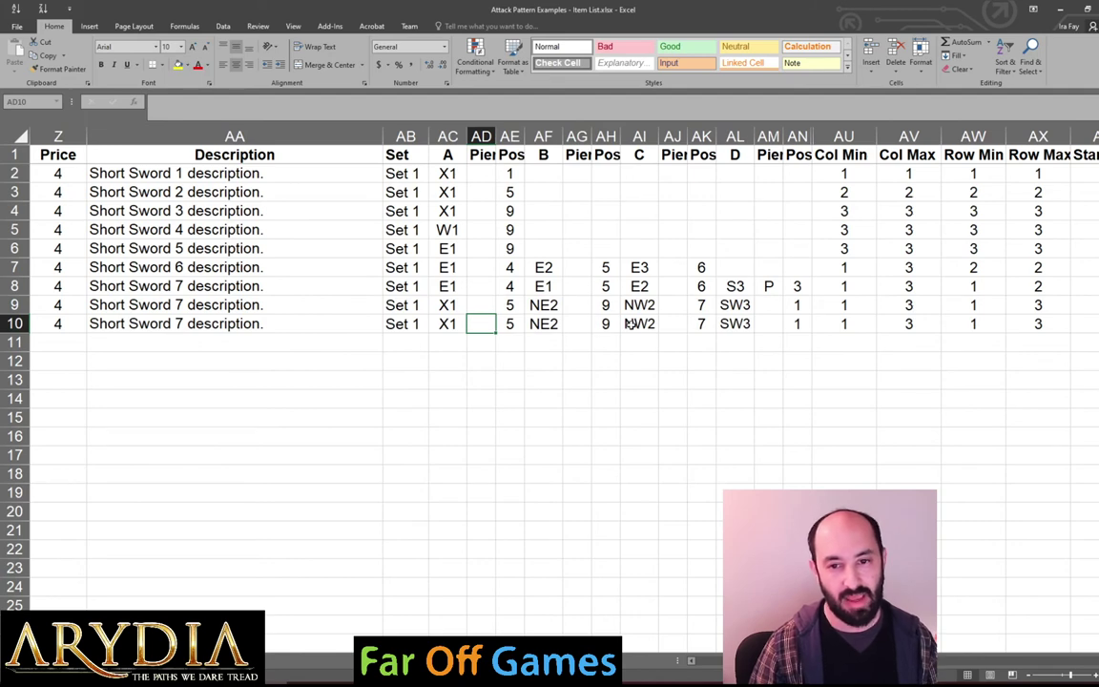
left_click(576, 325)
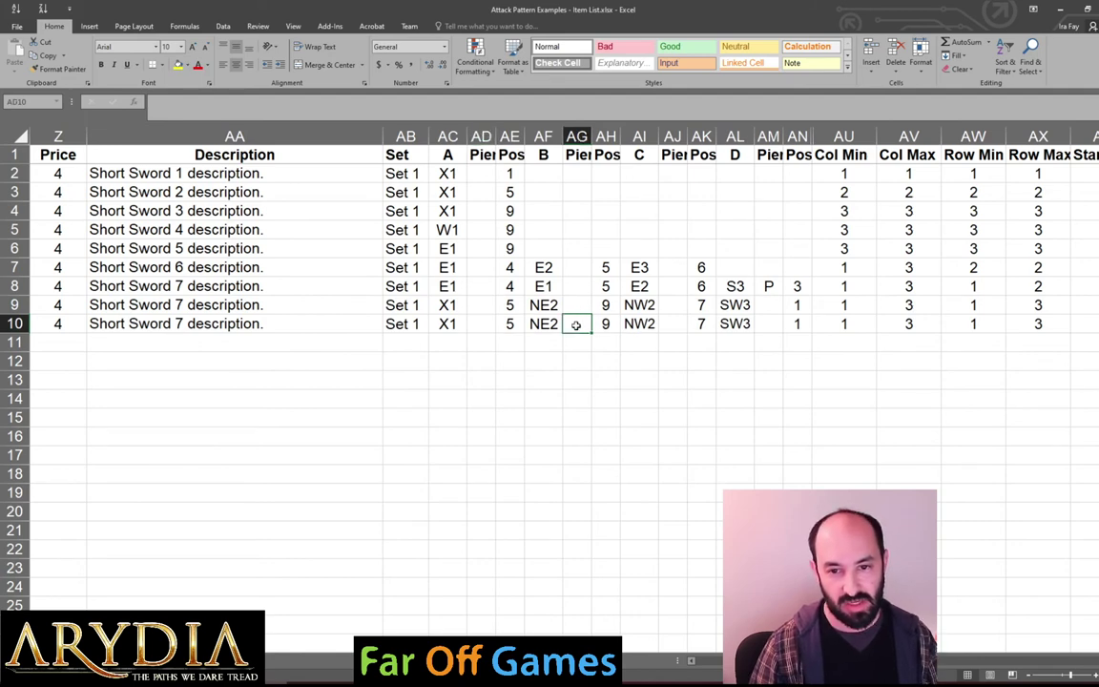
key("Right")
key("Right")
key("Right")
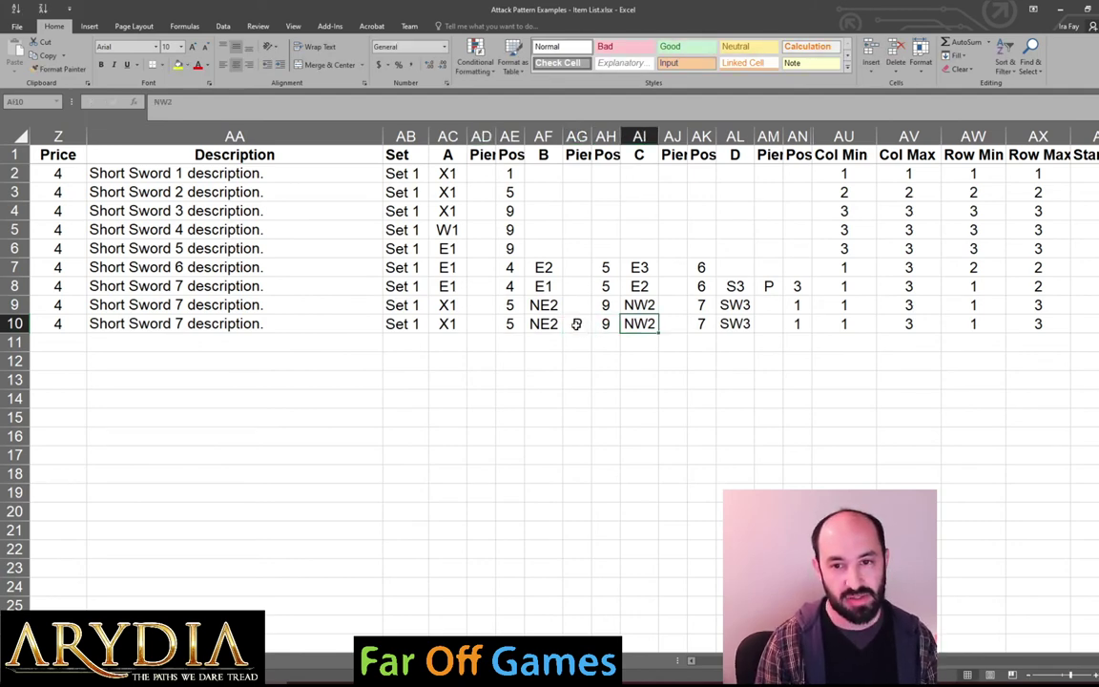
type("P")
key("Right")
key("Right")
key("Right")
type("P")
key("Left")
key("Left")
key("Left")
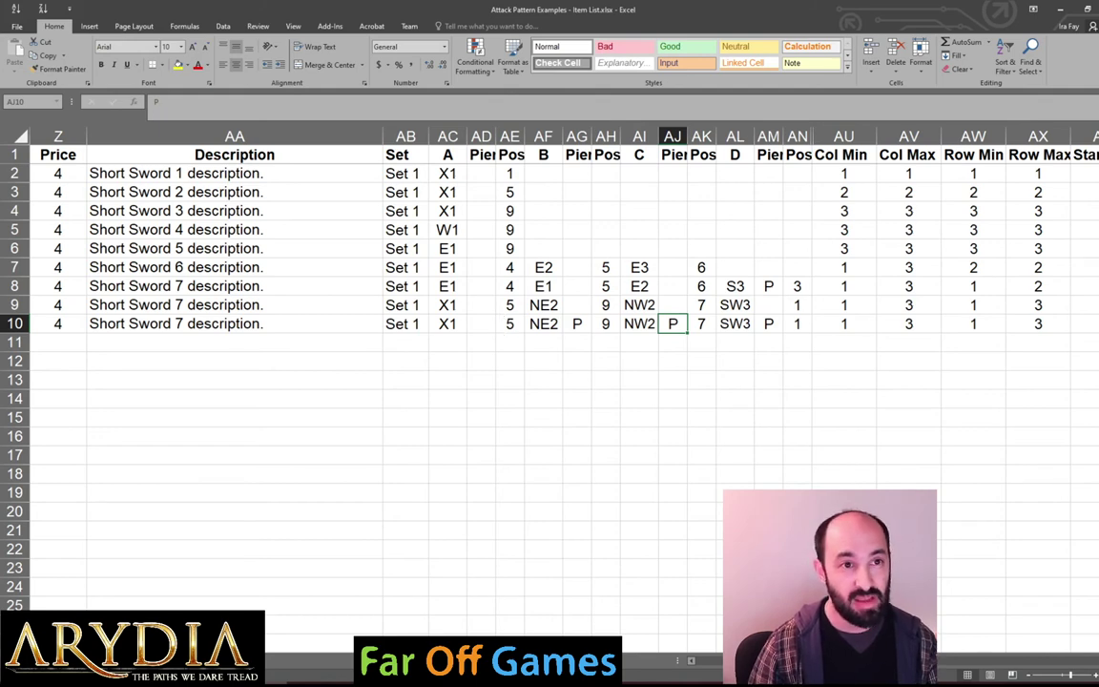
Export the sheet as CSV, replacing Attack Pattern Examples - Item List.csv, then close Excel.
left_click(17, 25)
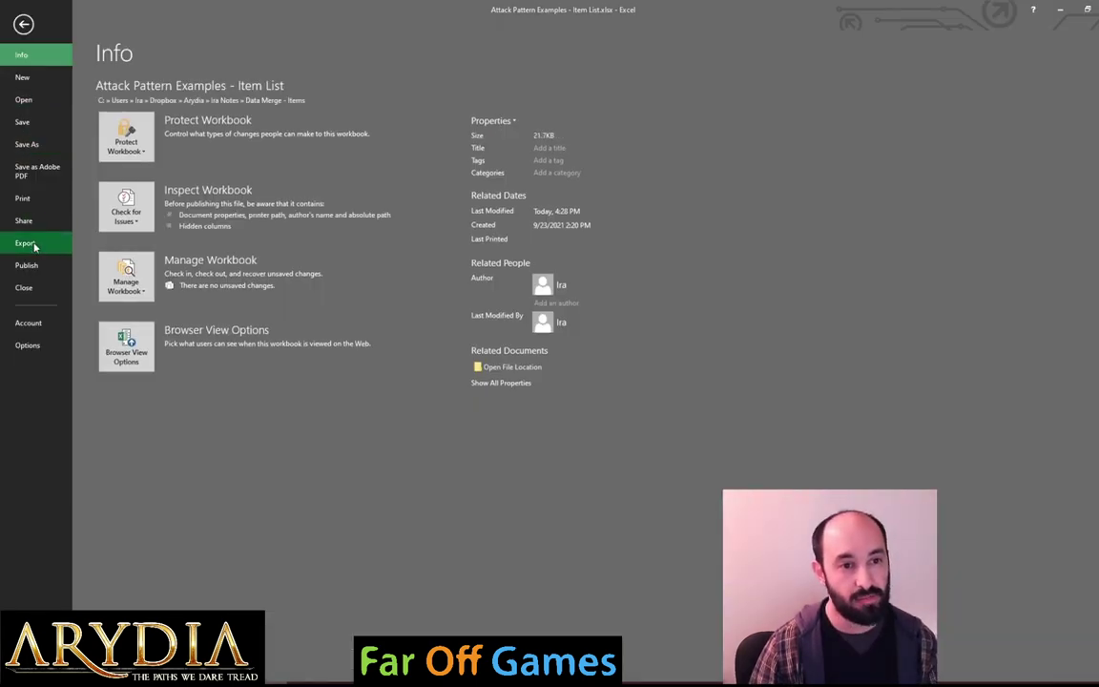
left_click(25, 242)
left_click(208, 168)
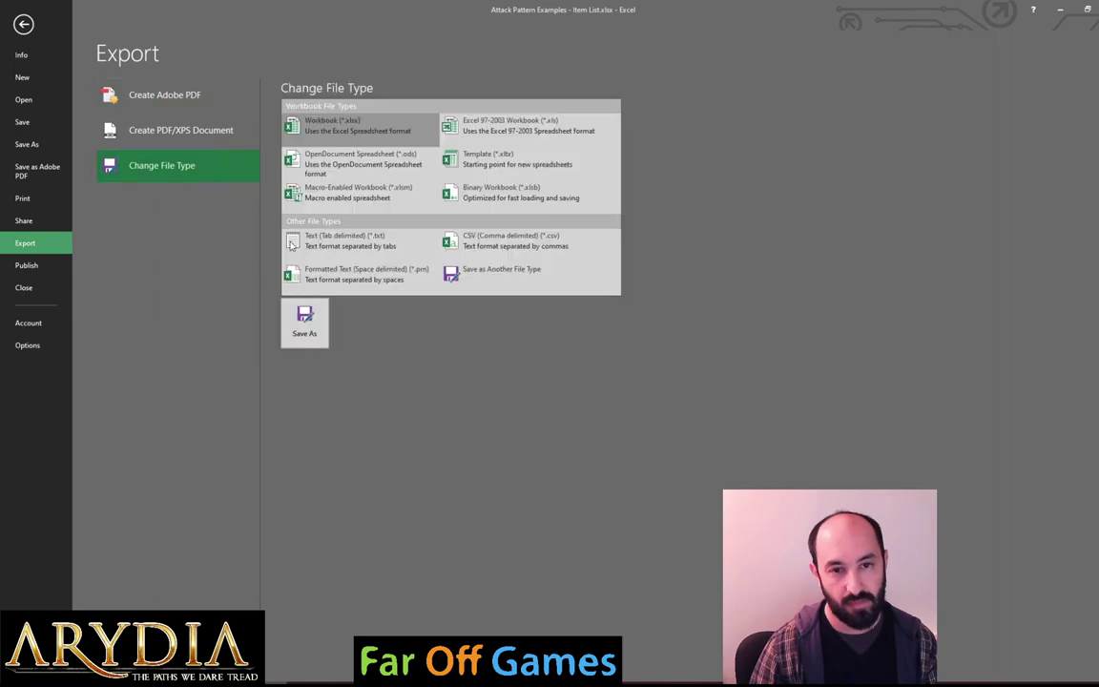
left_click(456, 246)
left_click(305, 322)
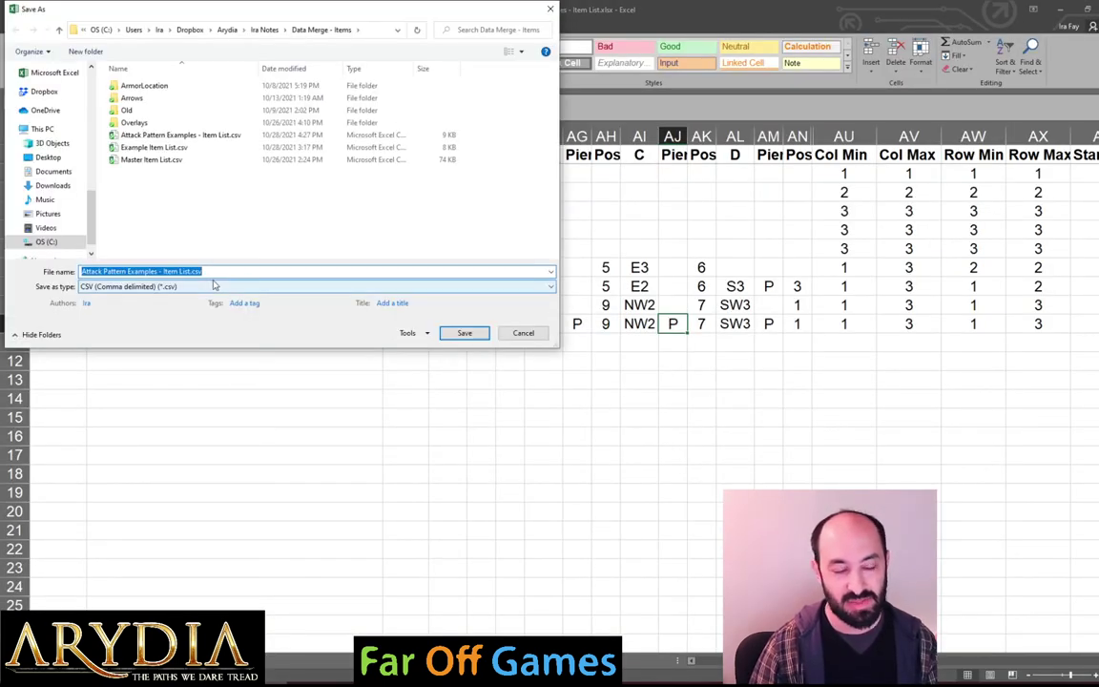
left_click(458, 334)
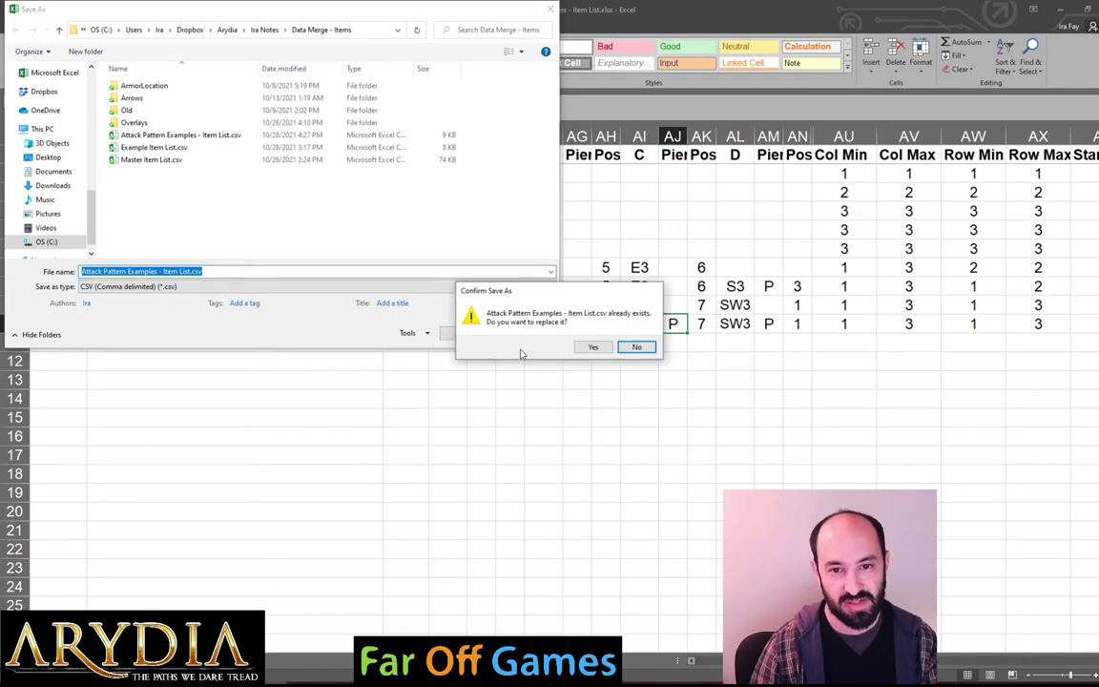
left_click(590, 344)
left_click(524, 381)
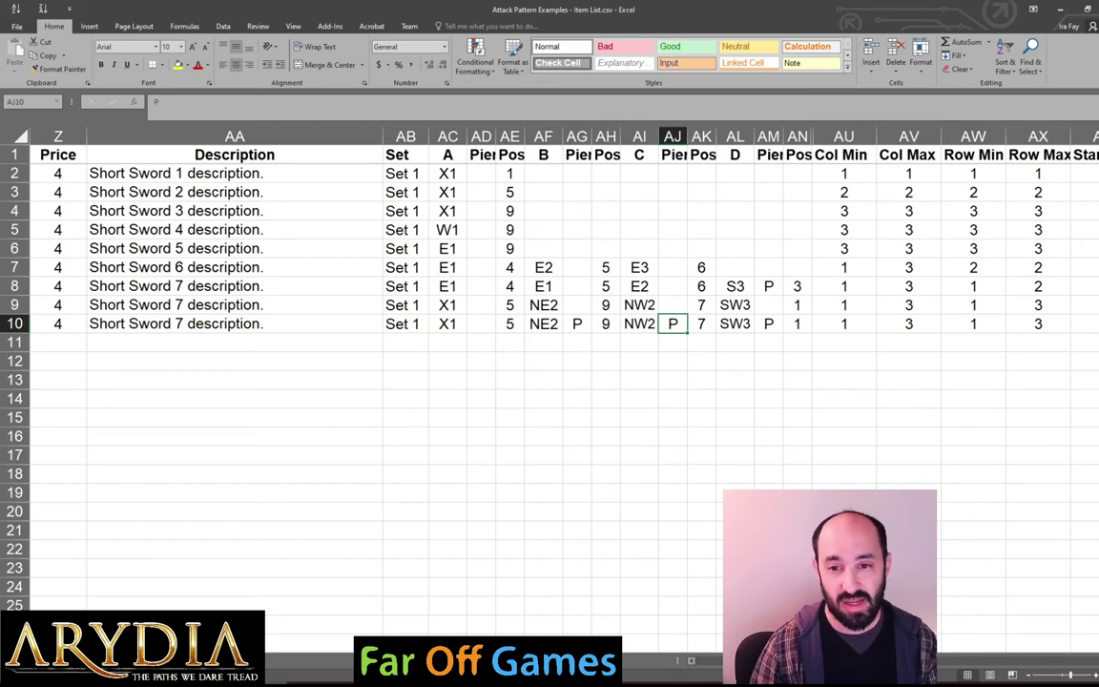
key("alt+F4")
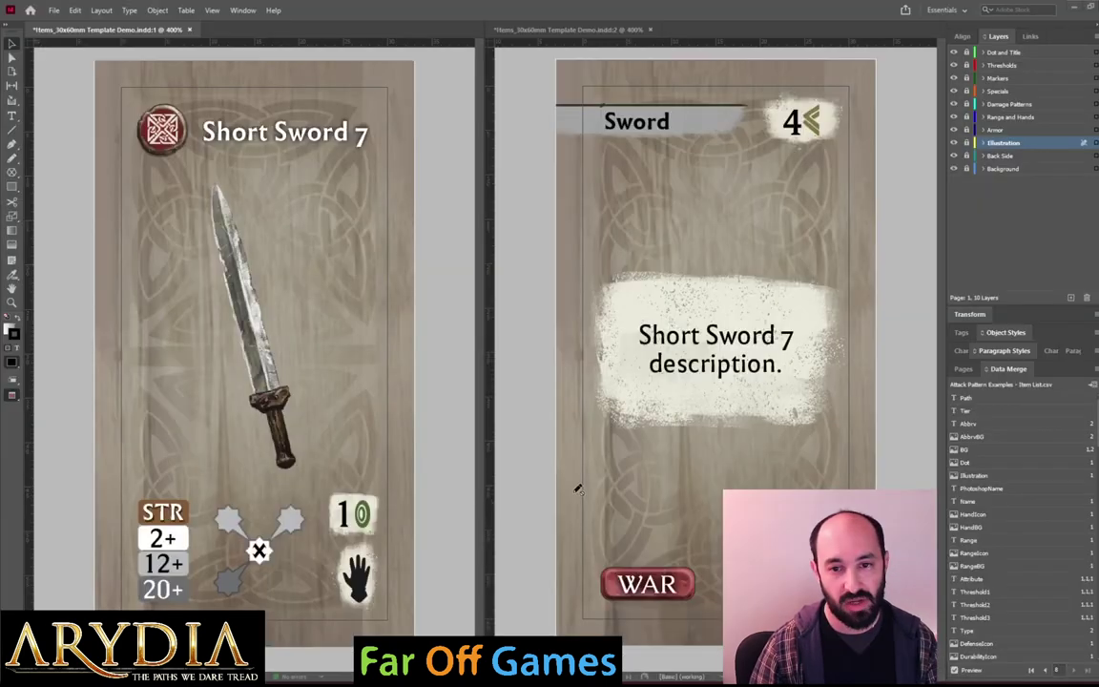
Close Excel without saving, update the Data Merge source, and turn Preview back on.
left_click(507, 329)
left_click(1093, 383)
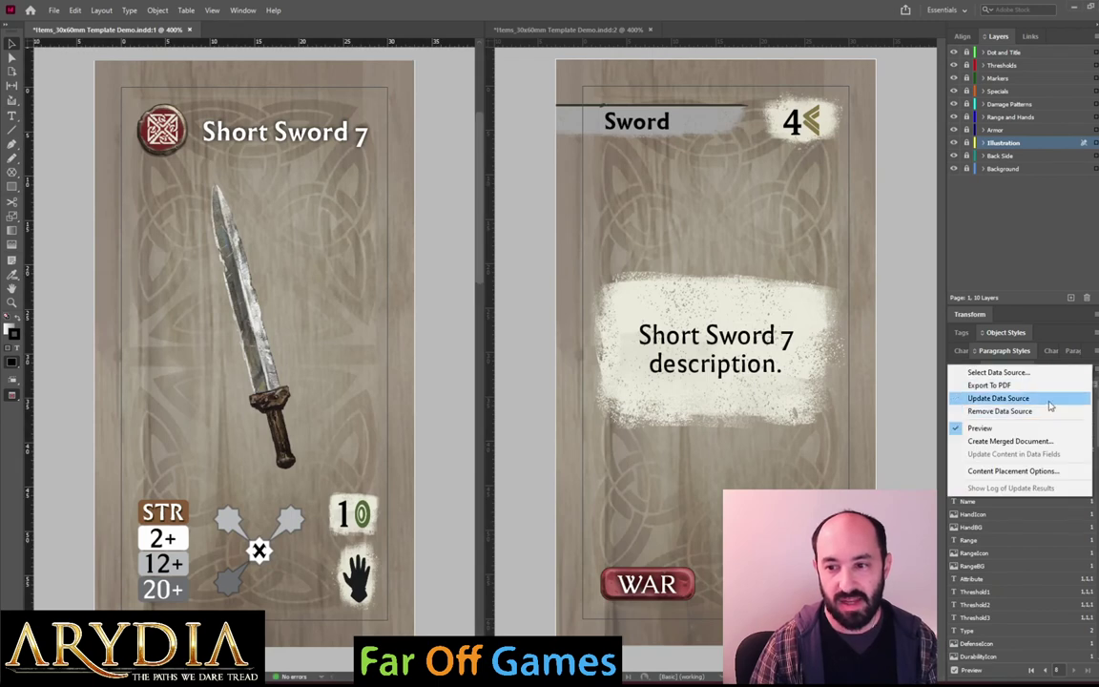
left_click(1048, 400)
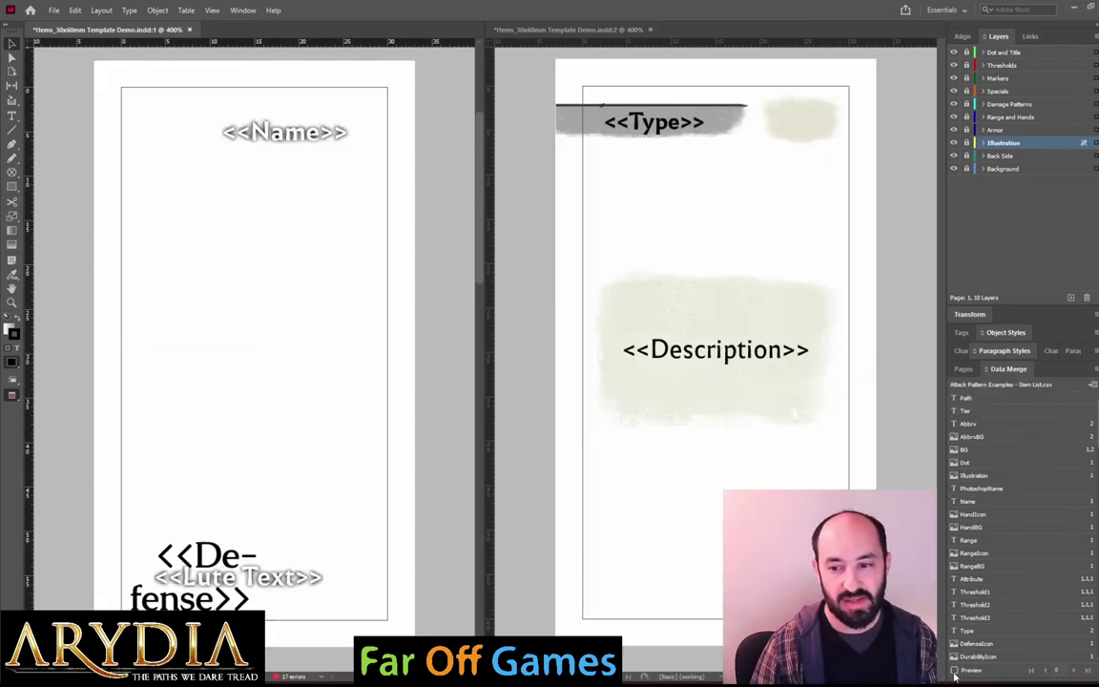
left_click(954, 670)
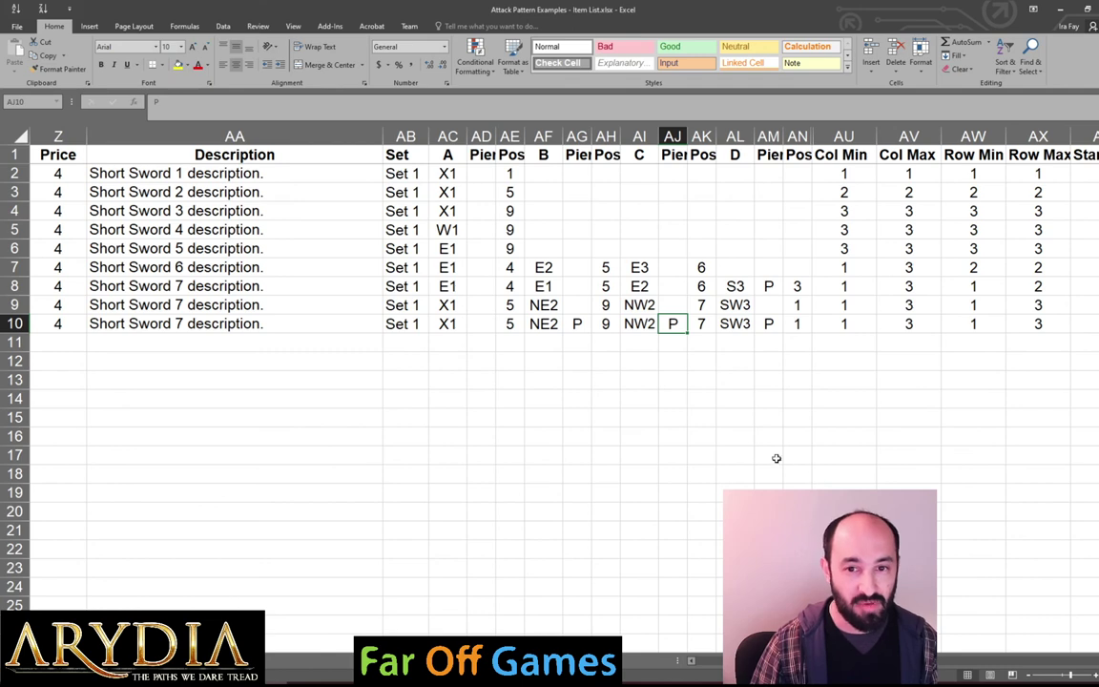
Inspect row 10's Col Min formula and the pattern codes in AC7 and AF7 without editing.
key("Right")
key("Right")
key("Right")
key("Right")
key("Right")
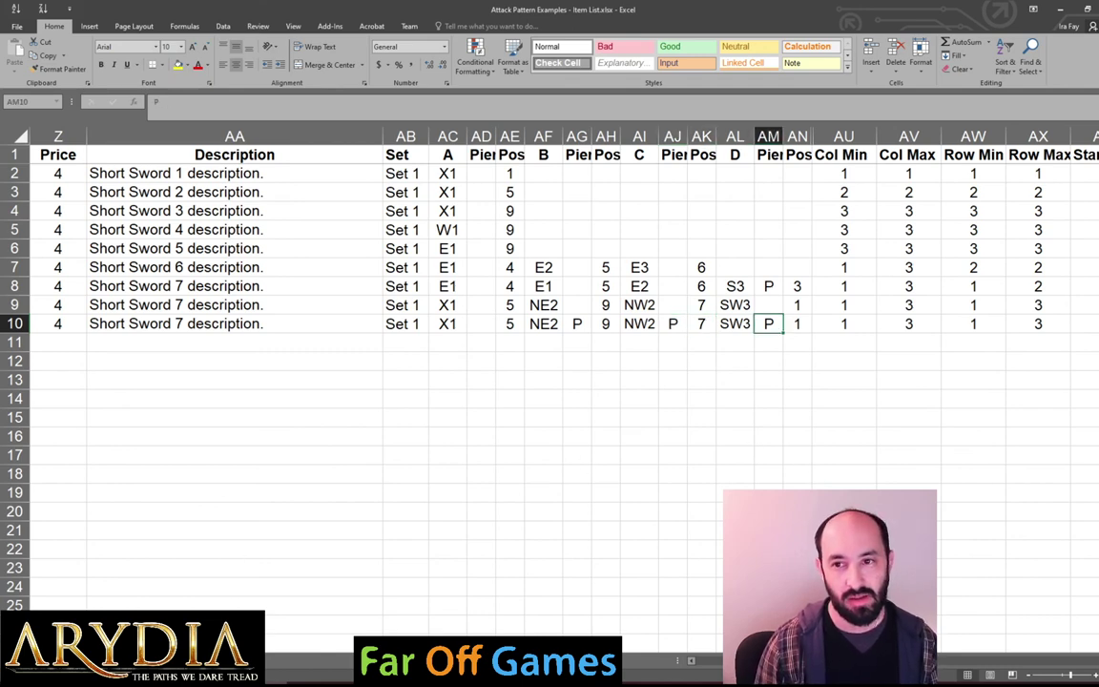
left_click(452, 270)
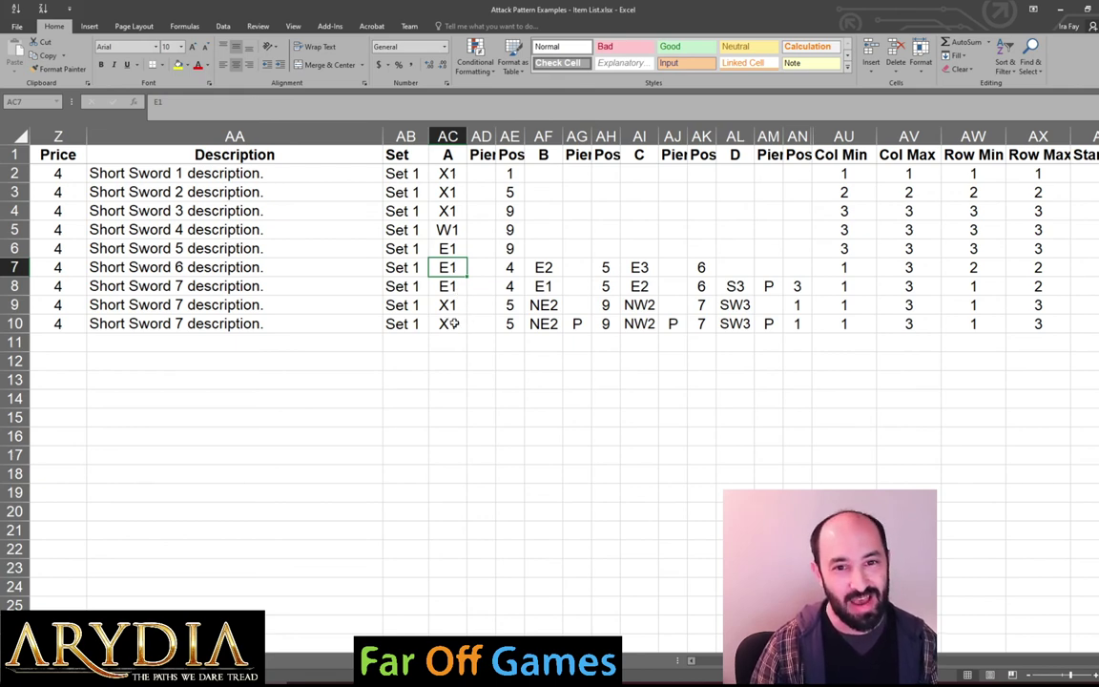
left_click(539, 268)
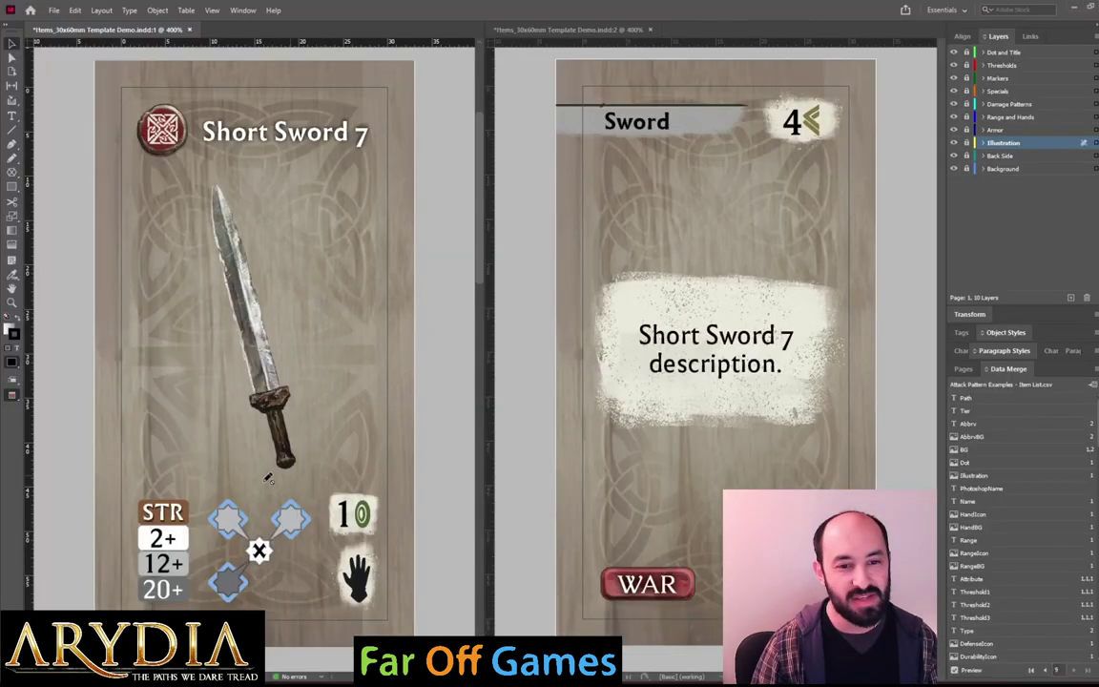
Step the merge preview back two records to an earlier Short Sword 7 card.
left_click(1044, 672)
left_click(1043, 672)
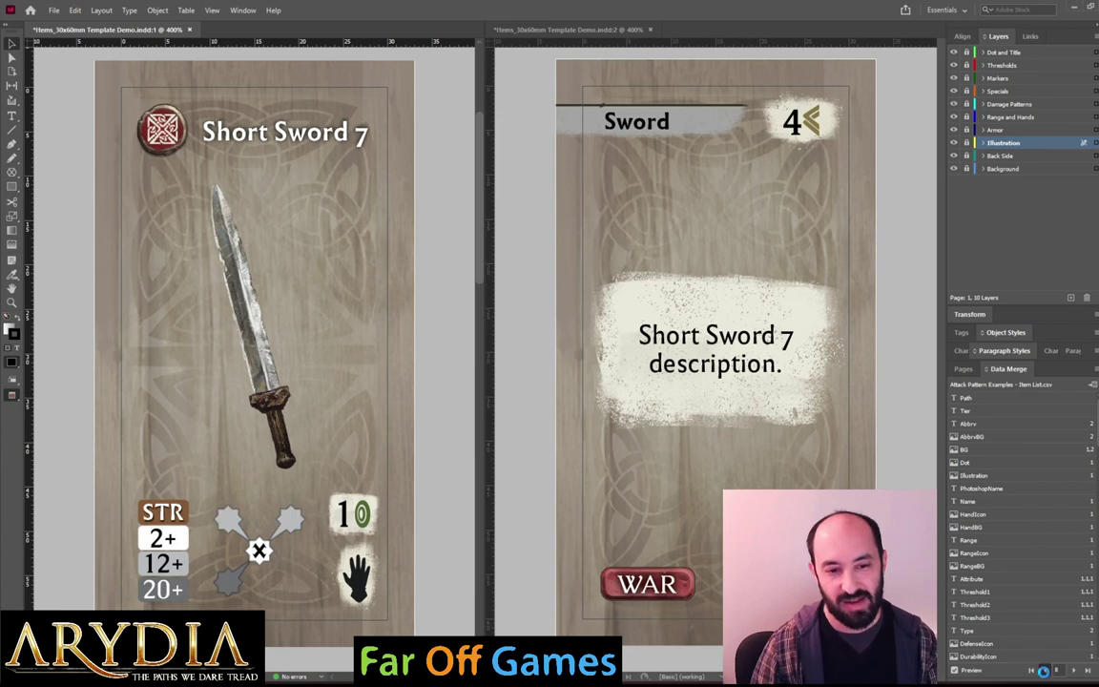